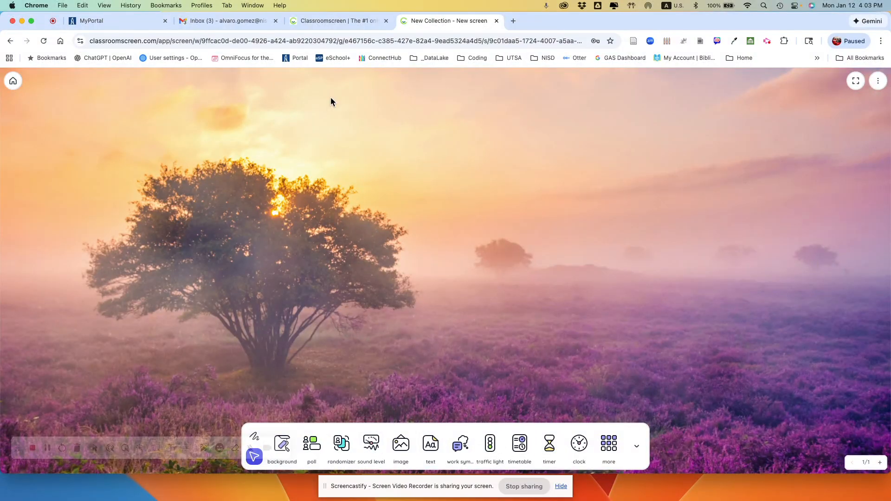
# Open Figma from the MyPortal app page and create a new FigJam board.
pyautogui.click(131, 22)
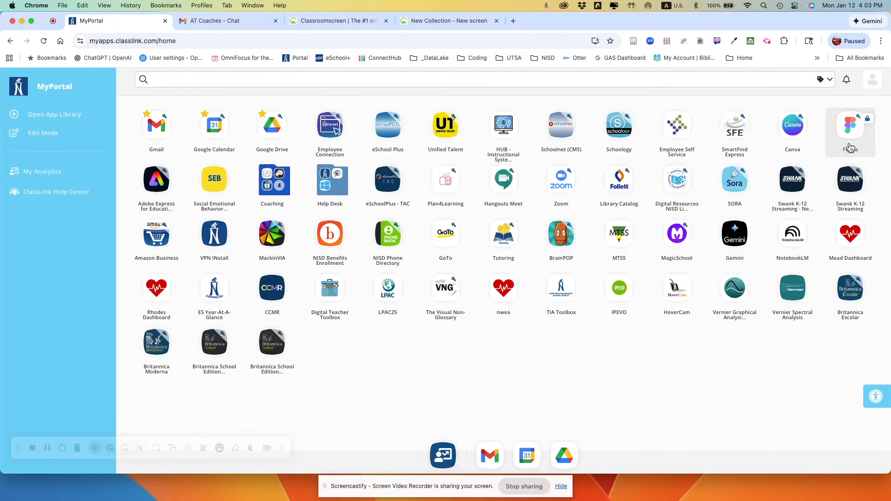
pyautogui.click(457, 26)
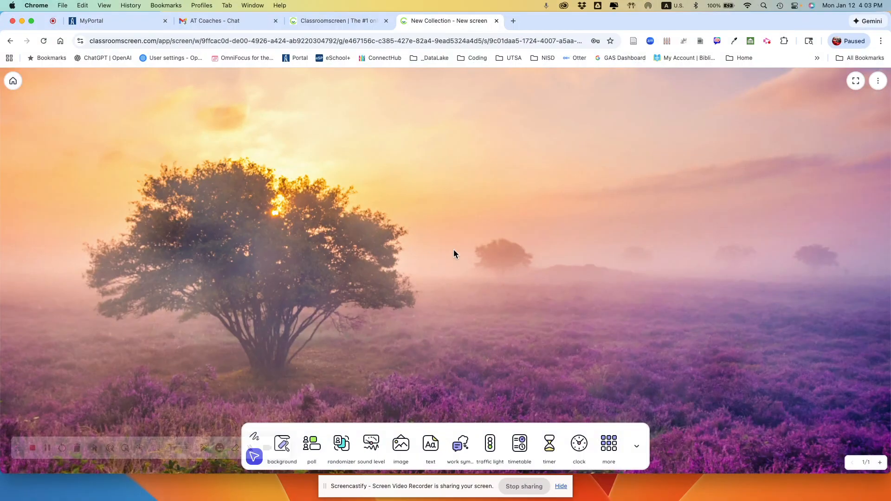
pyautogui.click(130, 17)
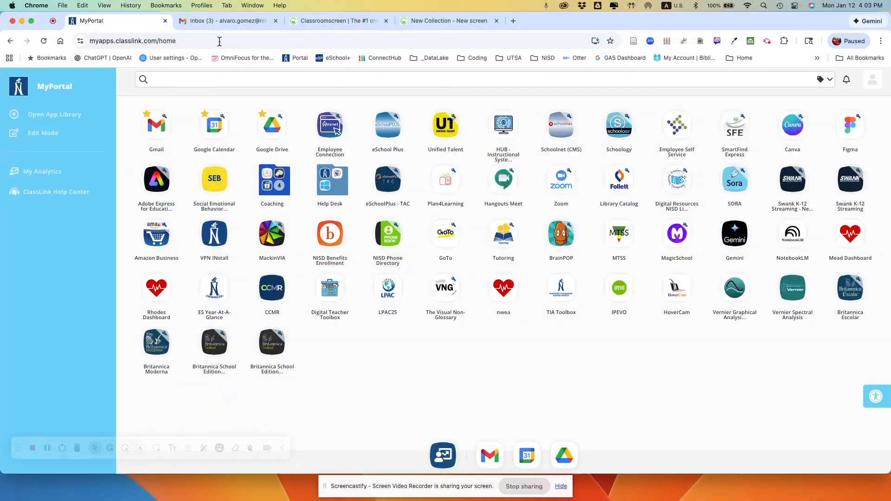
pyautogui.click(849, 130)
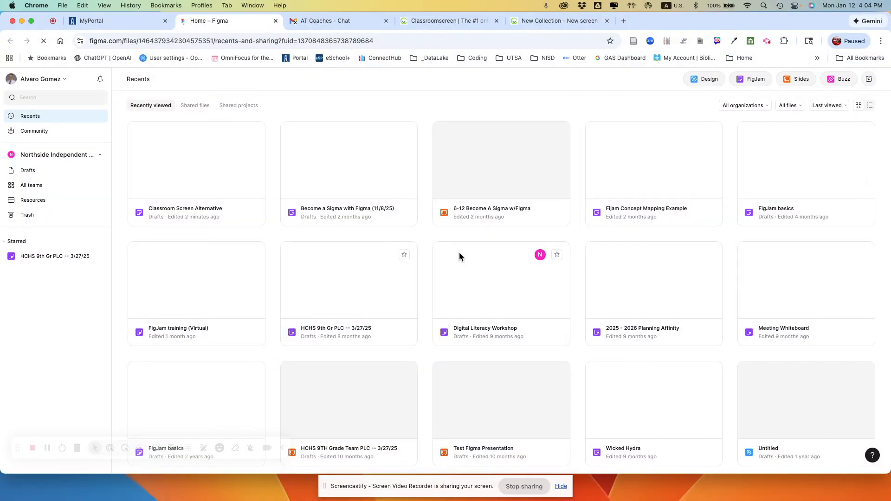
pyautogui.click(748, 83)
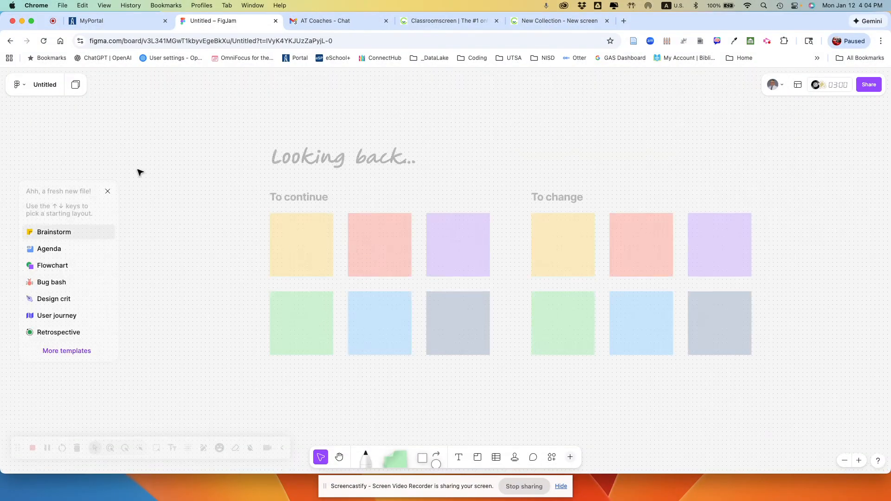
# Rename the untitled FigJam board as "Classroom Screen".
pyautogui.click(45, 86)
pyautogui.click(21, 98)
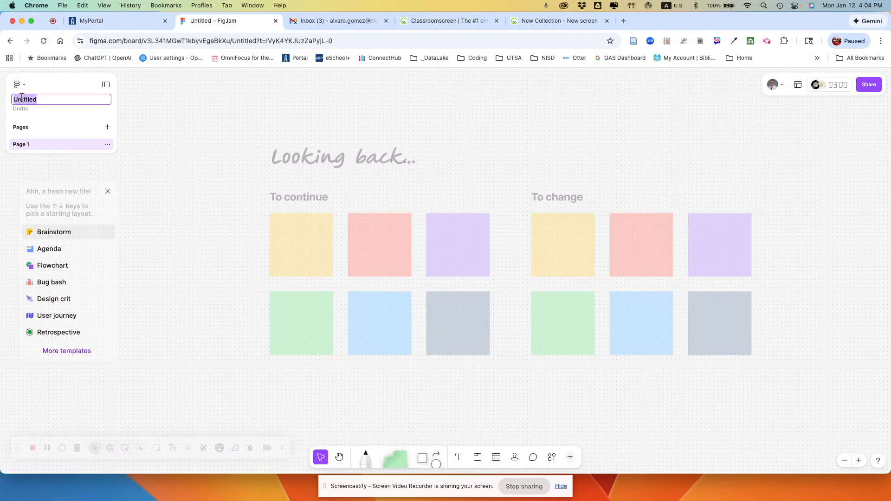
pyautogui.write('Classr')
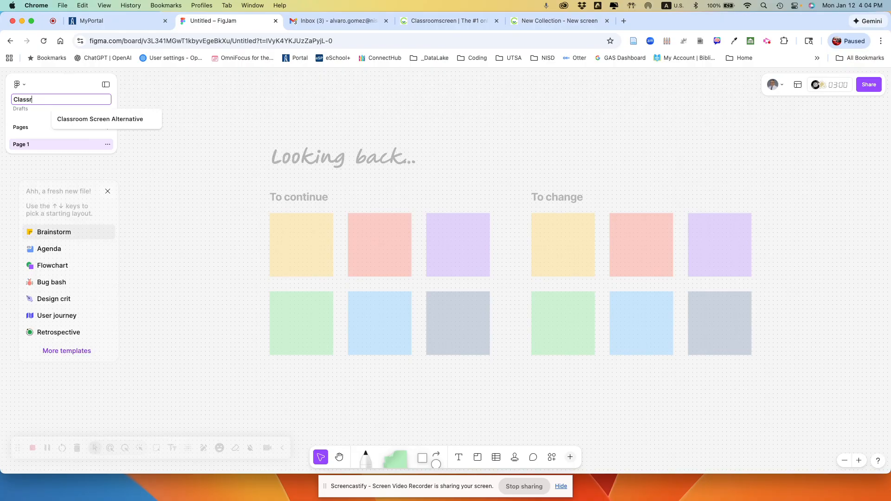
pyautogui.write('oom Screen')
pyautogui.press('Return')
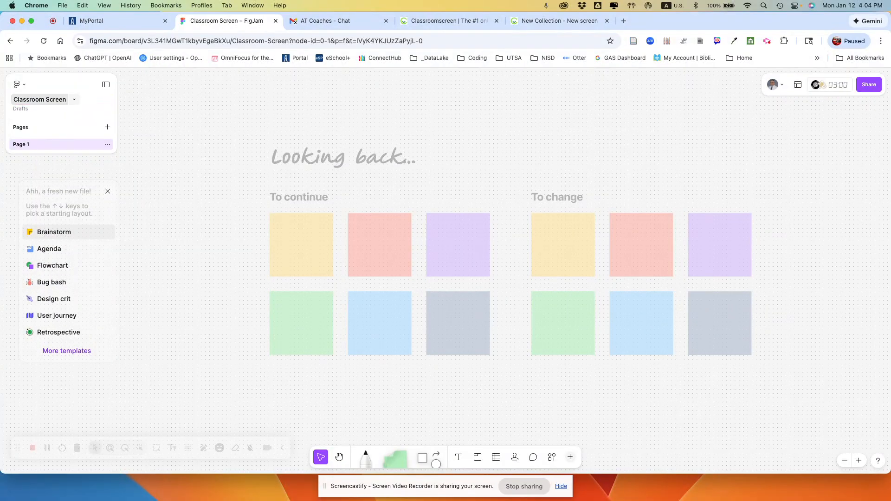
pyautogui.moveTo(25, 147)
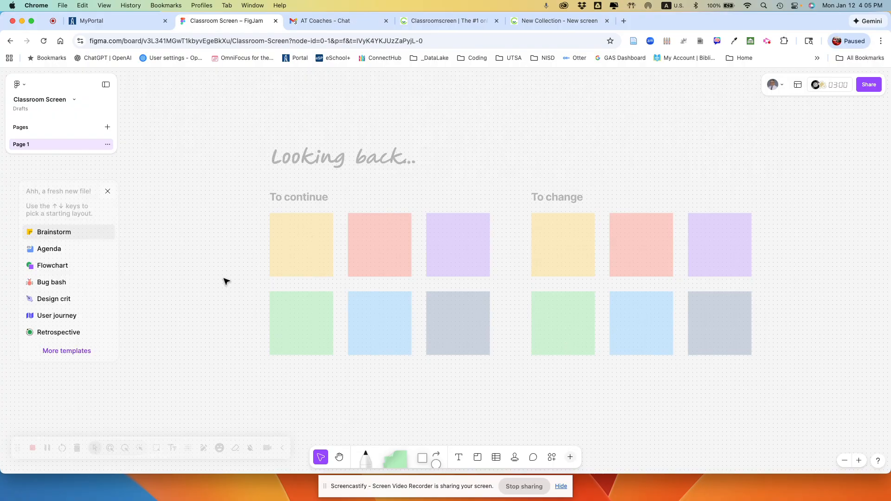
# Switch to the Classroomscreen page and draw a pink freehand pen scribble in the sky beside the large tree.
pyautogui.click(536, 19)
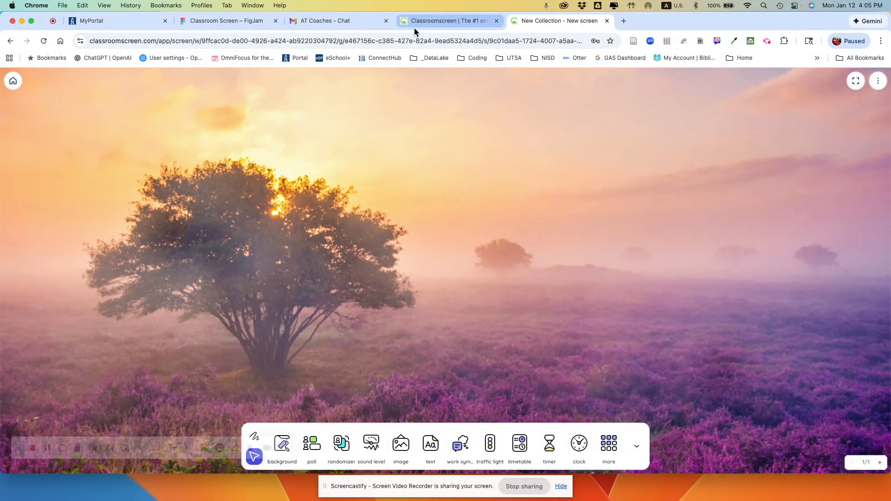
pyautogui.click(224, 26)
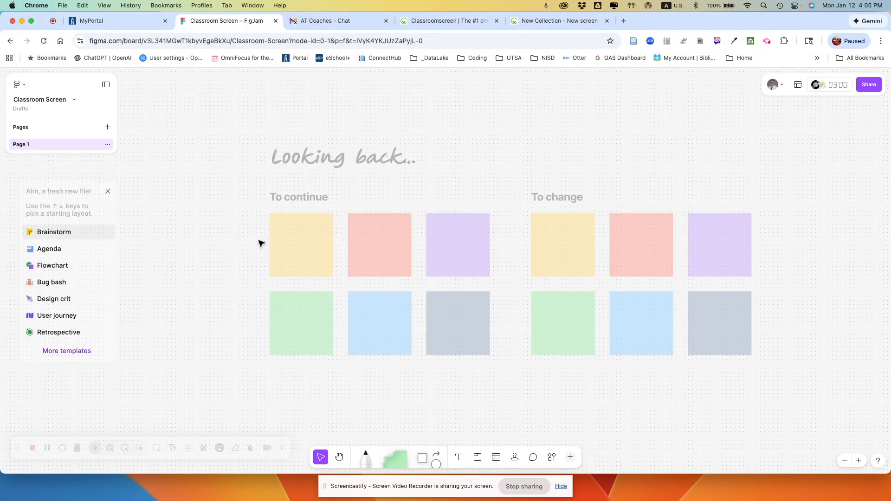
pyautogui.click(554, 22)
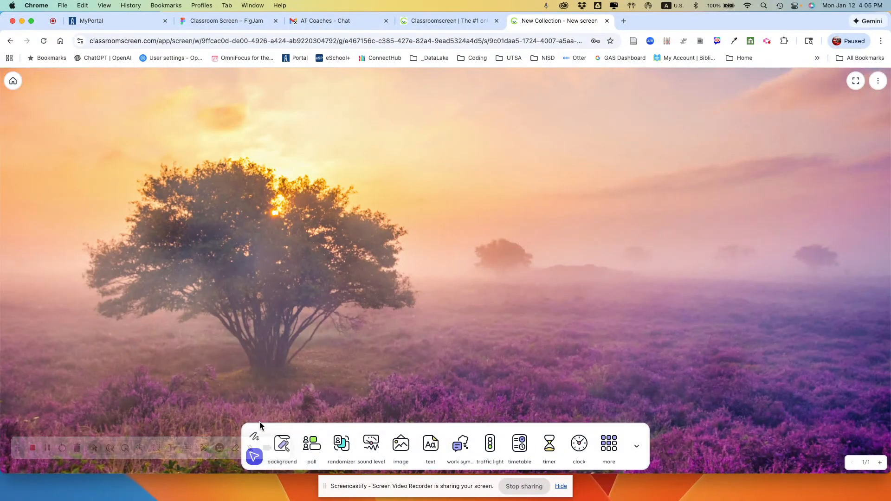
pyautogui.click(282, 449)
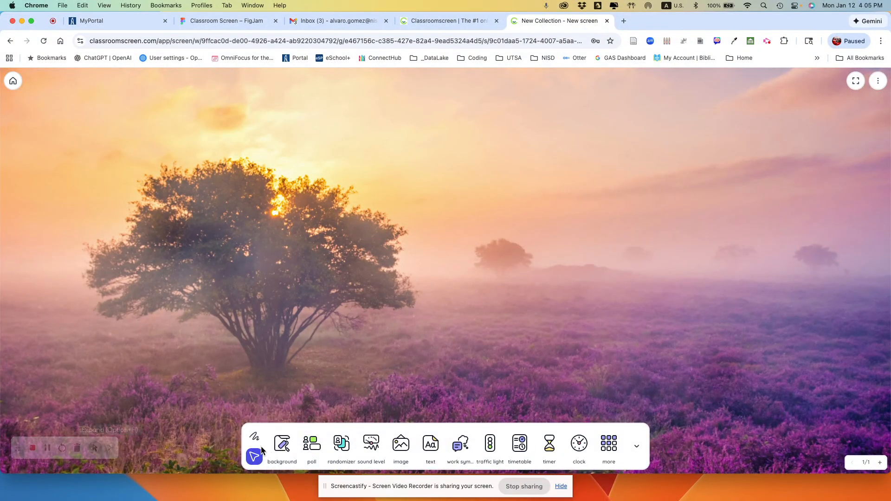
pyautogui.moveTo(317, 259); pyautogui.dragTo(472, 308)
pyautogui.click(255, 436)
pyautogui.moveTo(396, 181)
pyautogui.mouseDown()
pyautogui.moveTo(488, 201)
pyautogui.moveTo(498, 186)
pyautogui.moveTo(509, 213)
pyautogui.moveTo(543, 231)
pyautogui.mouseUp()
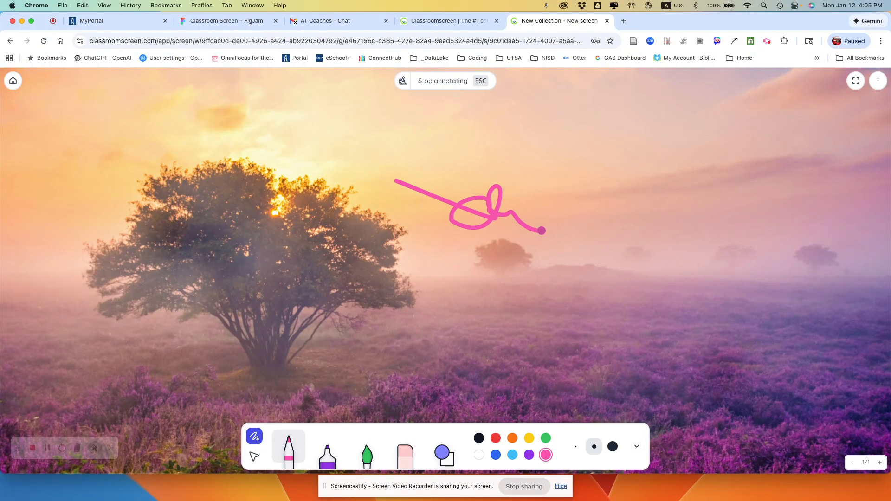
# Switch to the Classroom Screen board in FigJam and draw a black freehand scribble in the upper part of the canvas.
pyautogui.click(214, 21)
pyautogui.moveTo(210, 213); pyautogui.dragTo(323, 350)
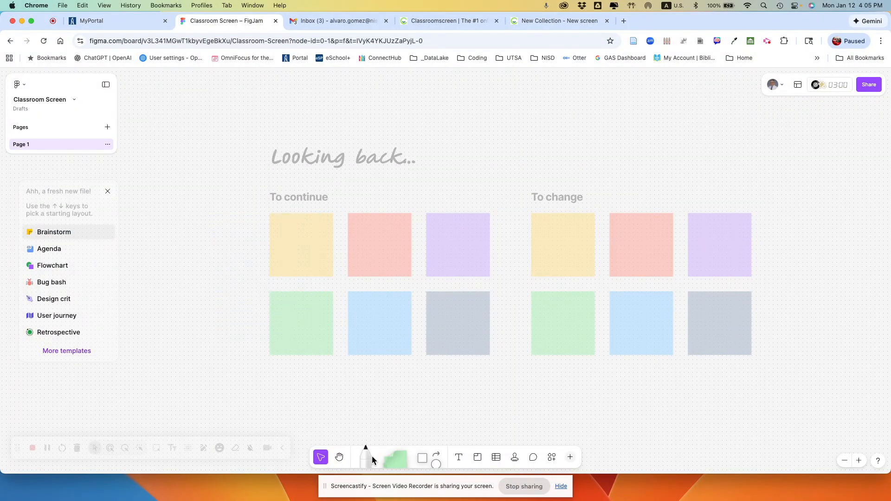
pyautogui.moveTo(453, 122)
pyautogui.mouseDown()
pyautogui.moveTo(504, 133)
pyautogui.moveTo(493, 216)
pyautogui.moveTo(544, 203)
pyautogui.mouseUp()
pyautogui.moveTo(534, 151)
pyautogui.mouseDown()
pyautogui.moveTo(512, 185)
pyautogui.moveTo(558, 189)
pyautogui.moveTo(563, 155)
pyautogui.moveTo(610, 144)
pyautogui.mouseUp()
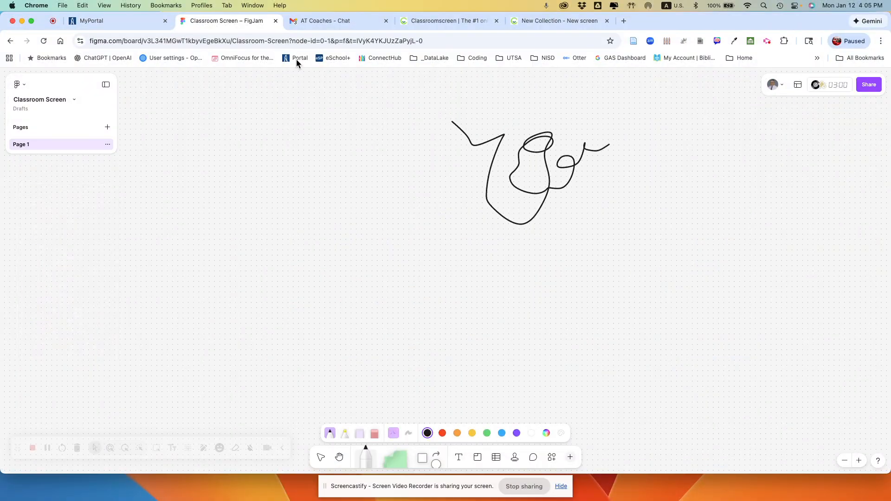
# Stop annotating on the Classroomscreen page, leaving the pink scribble in place, and return to the FigJam board.
pyautogui.click(567, 21)
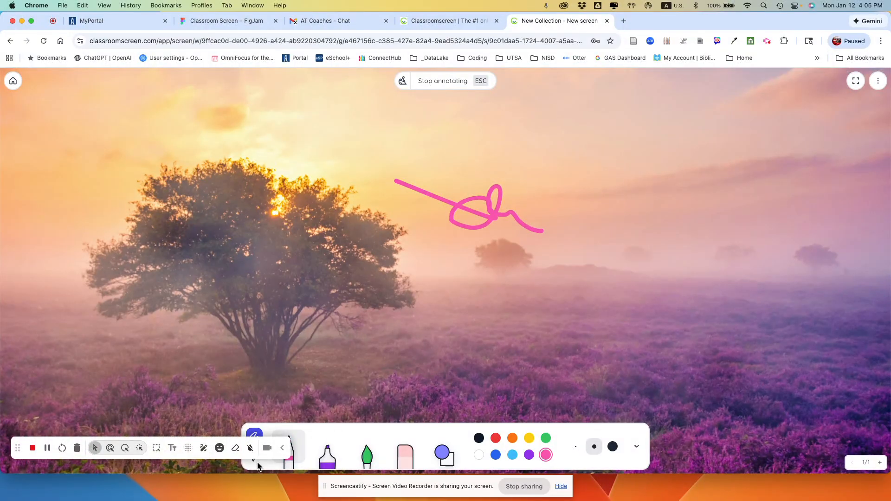
pyautogui.click(253, 459)
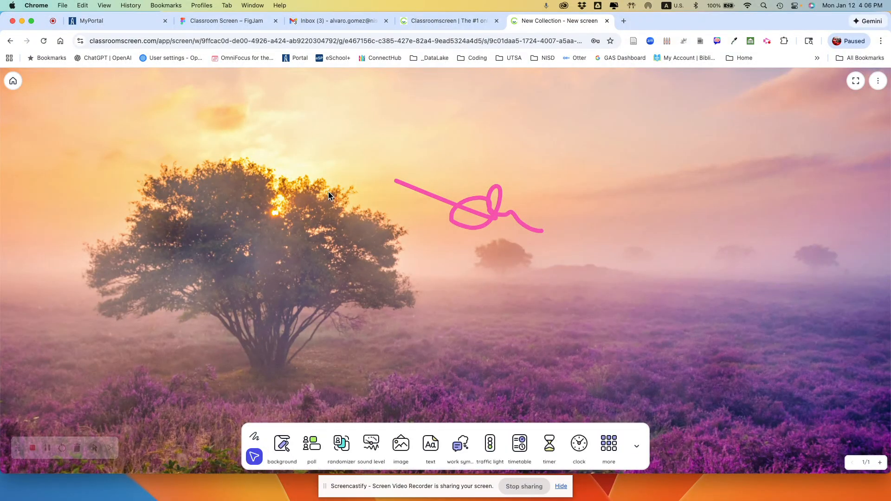
pyautogui.click(230, 21)
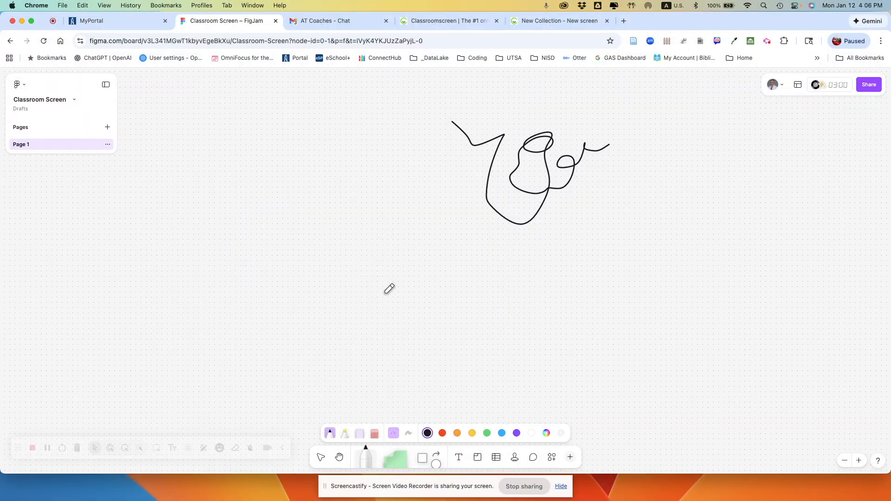
# Look through FigJam's insert library, canvas options and actions list, including the additional insertable items.
pyautogui.click(285, 449)
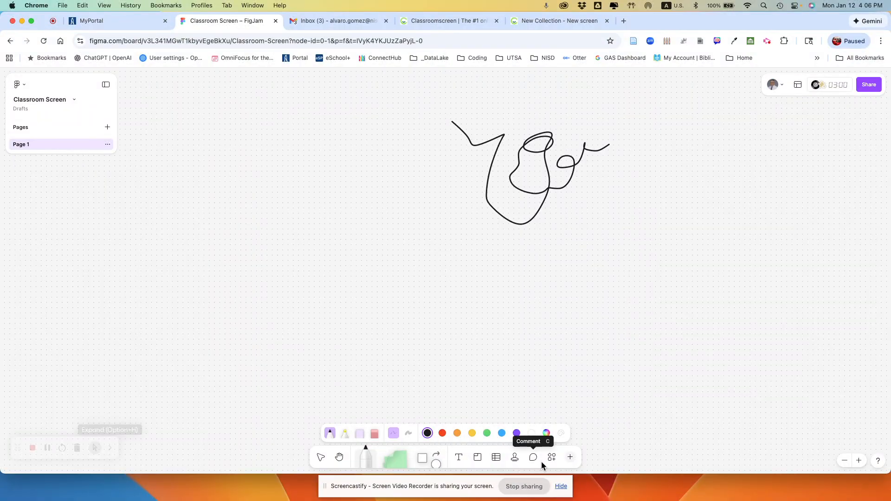
pyautogui.click(571, 461)
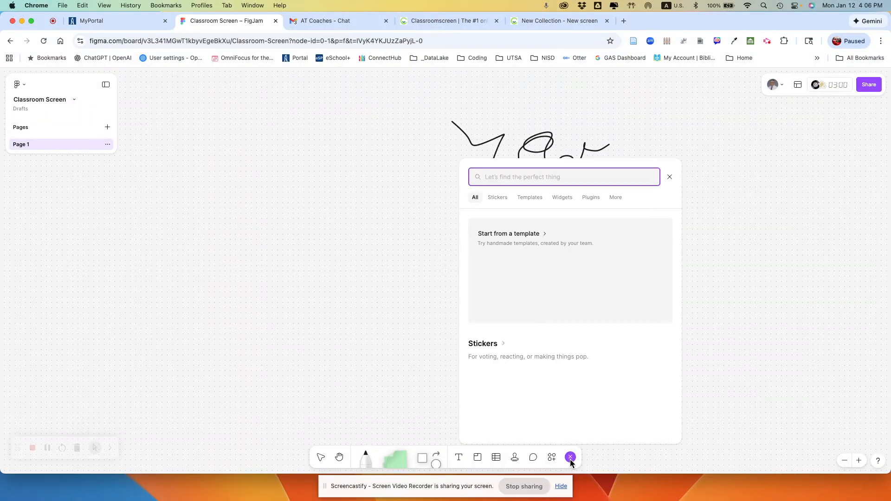
pyautogui.click(392, 338)
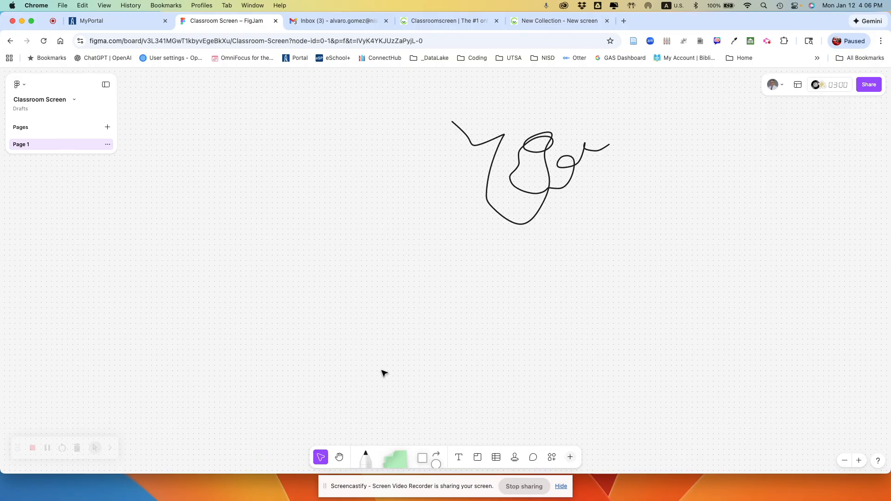
pyautogui.rightClick(372, 333)
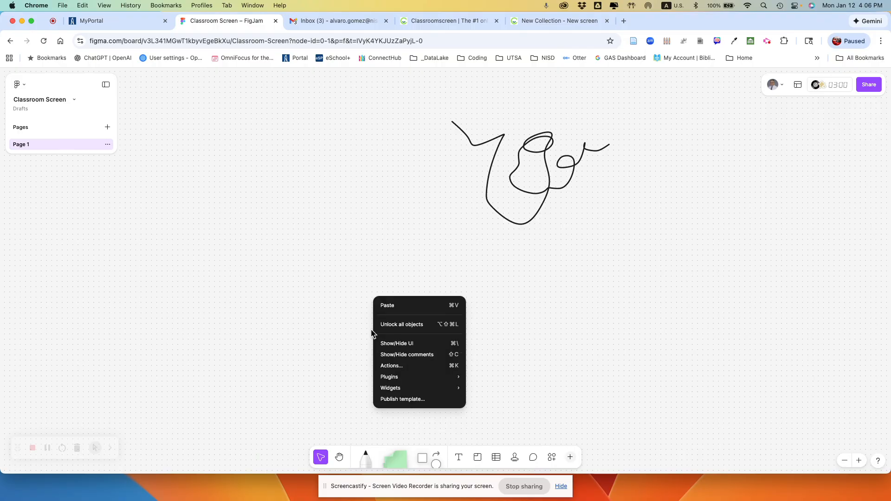
pyautogui.click(320, 342)
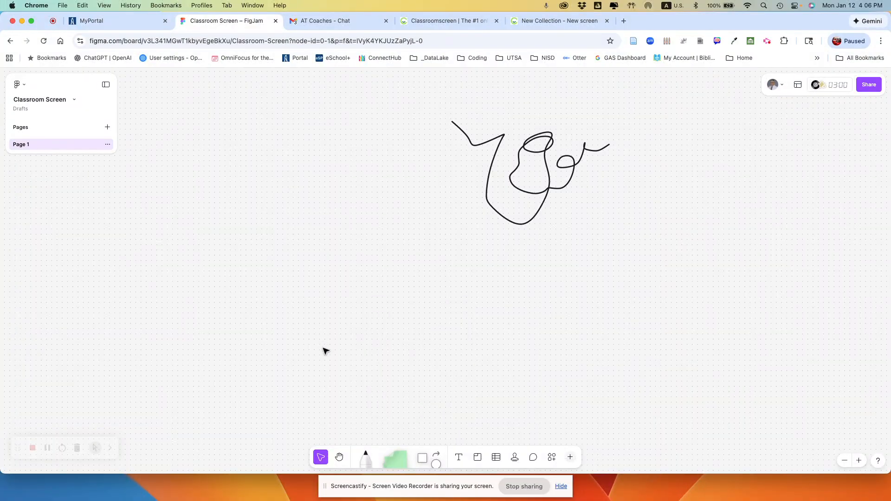
pyautogui.click(551, 457)
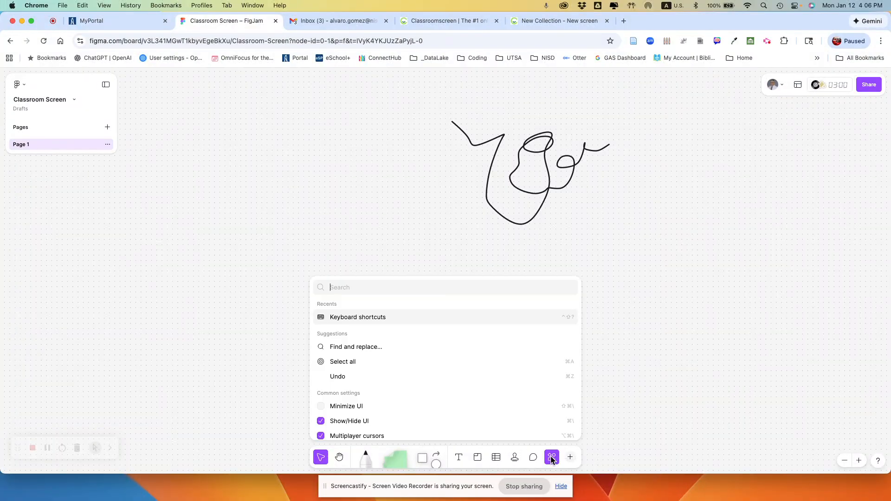
pyautogui.click(191, 294)
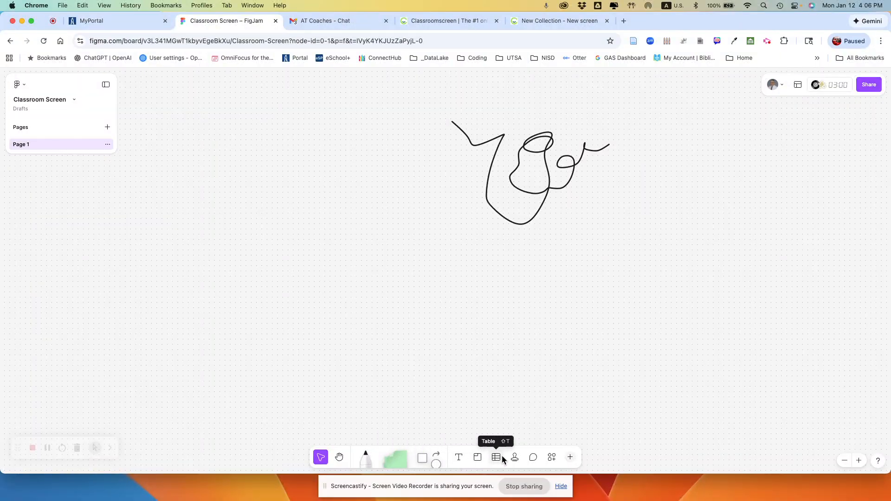
pyautogui.click(571, 458)
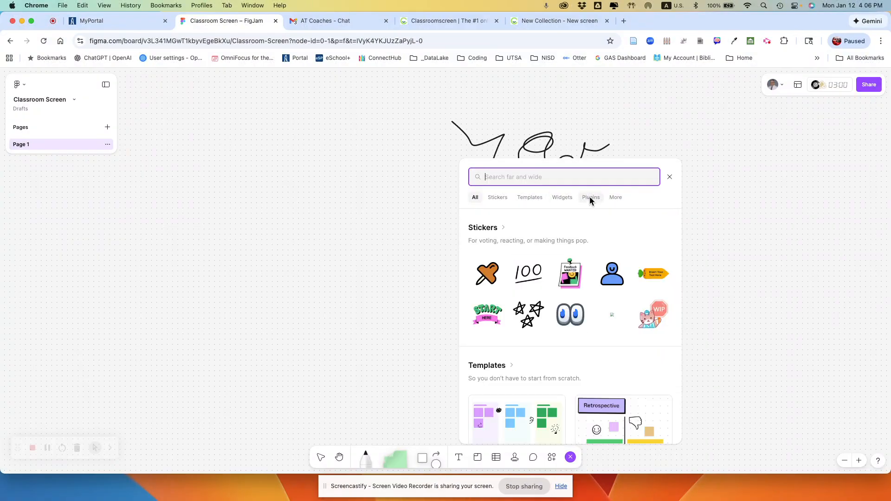
pyautogui.click(616, 197)
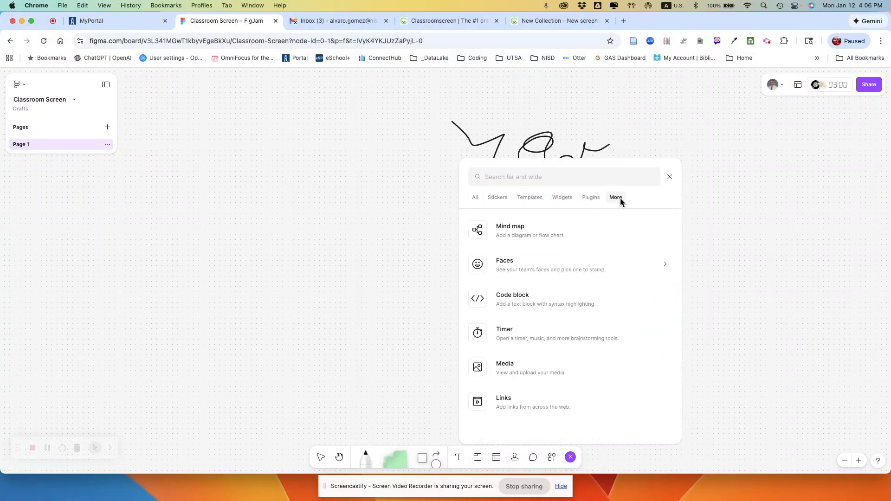
pyautogui.click(670, 176)
# Insert the image IMG_0465.JPG from the Downloads folder onto the FigJam board as media.
pyautogui.click(570, 458)
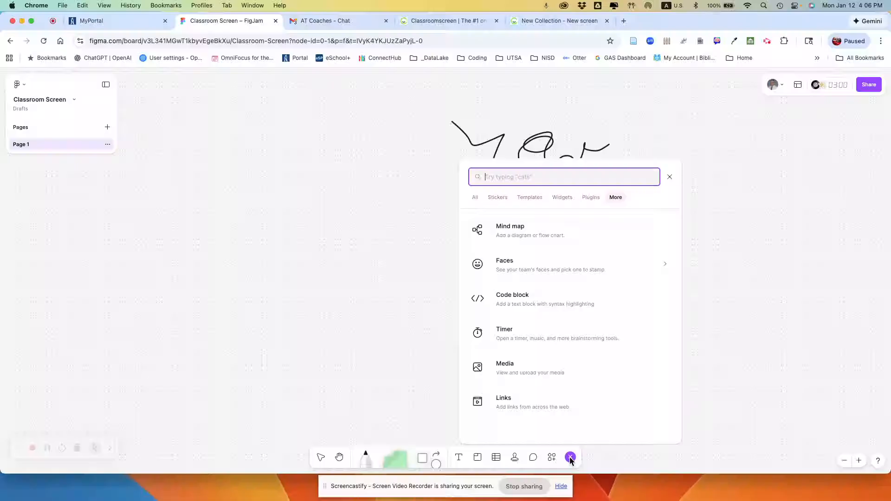
pyautogui.click(615, 197)
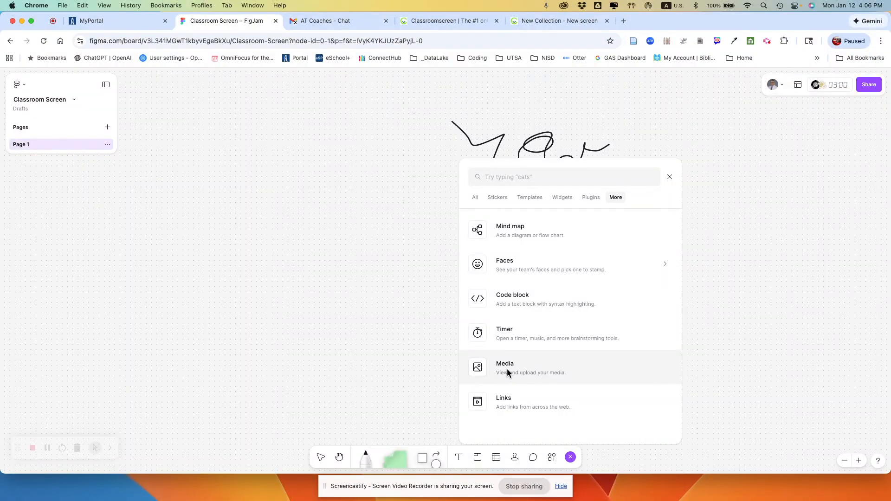
pyautogui.click(480, 368)
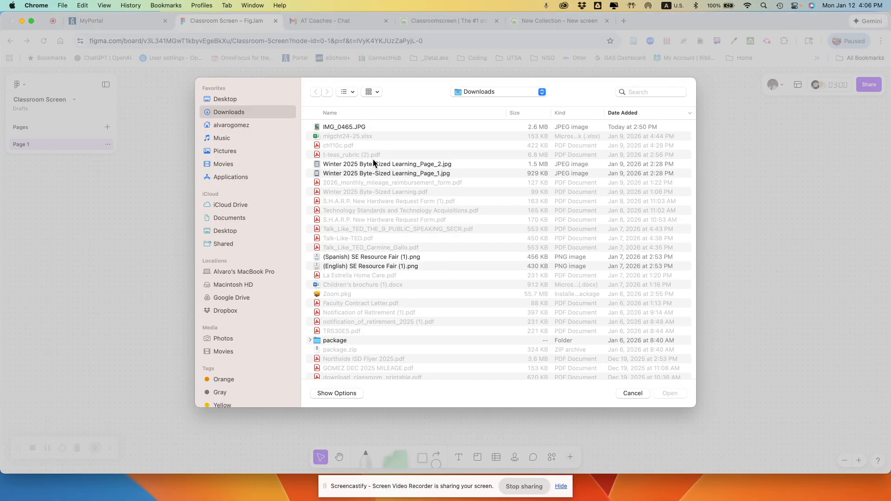
pyautogui.click(335, 127)
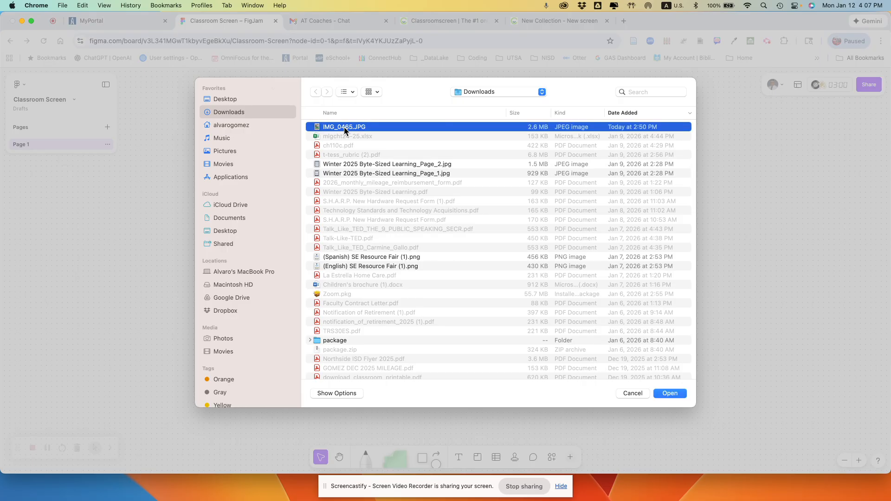
pyautogui.click(670, 394)
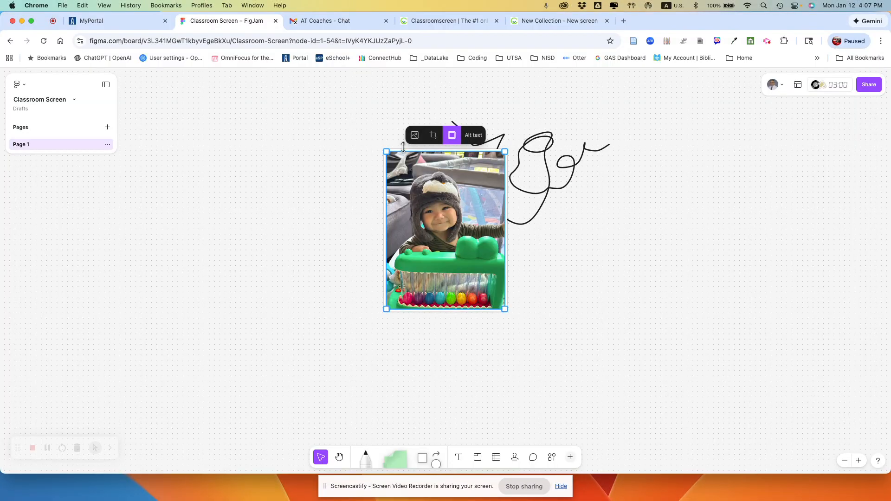
# Enlarge the inserted photo to nearly the full canvas height and position it partly over the black scribble.
pyautogui.moveTo(387, 310); pyautogui.dragTo(310, 413)
pyautogui.moveTo(399, 273); pyautogui.dragTo(420, 235)
pyautogui.moveTo(524, 375); pyautogui.dragTo(555, 410)
pyautogui.moveTo(490, 269); pyautogui.dragTo(443, 253)
pyautogui.click(587, 309)
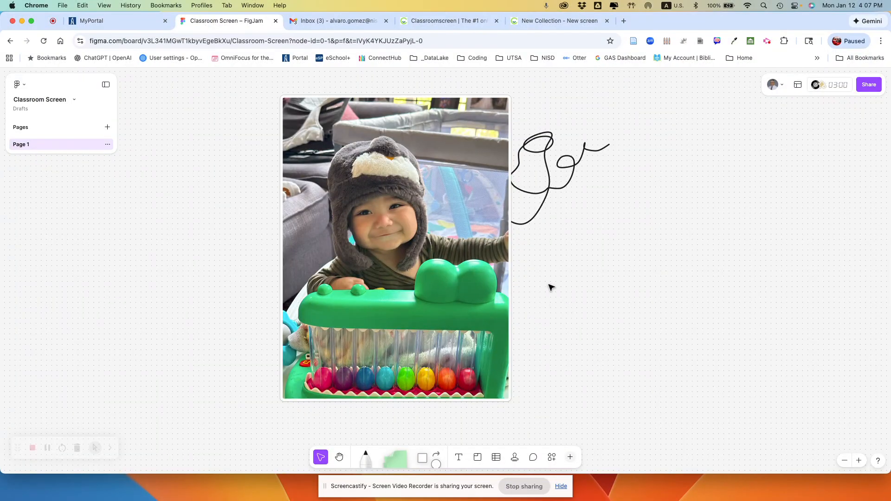
pyautogui.moveTo(478, 249)
pyautogui.mouseDown()
pyautogui.moveTo(472, 259)
pyautogui.moveTo(484, 244)
pyautogui.mouseUp()
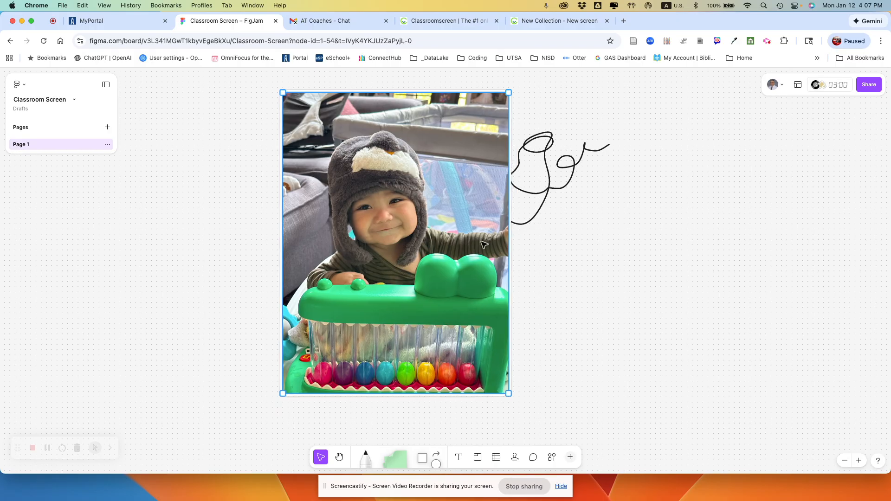
# Lock the baby photo in place on the FigJam board.
pyautogui.click(577, 289)
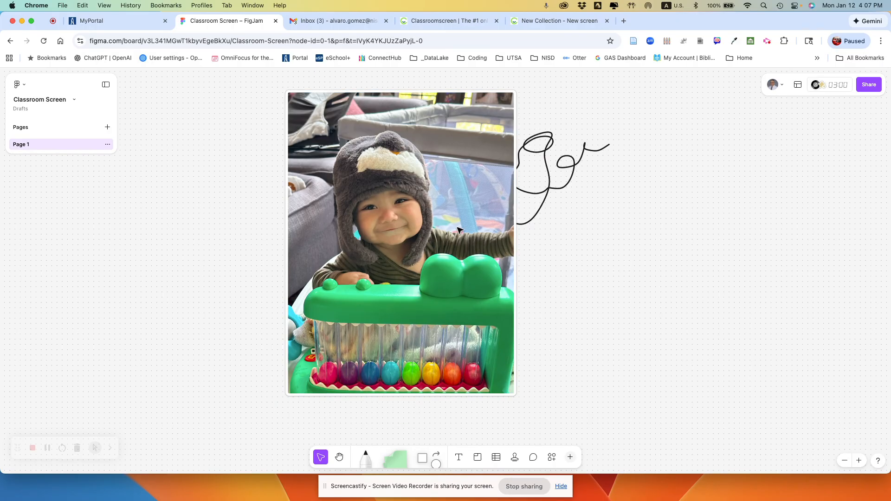
pyautogui.click(458, 202)
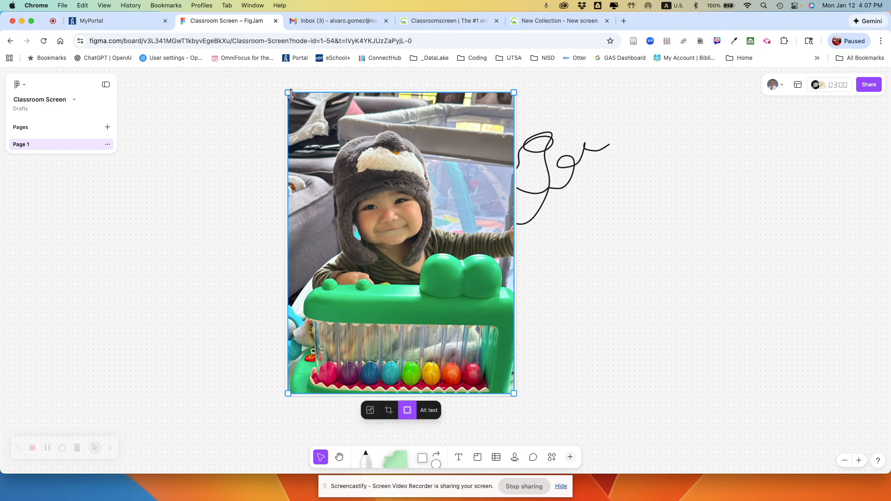
pyautogui.rightClick(453, 196)
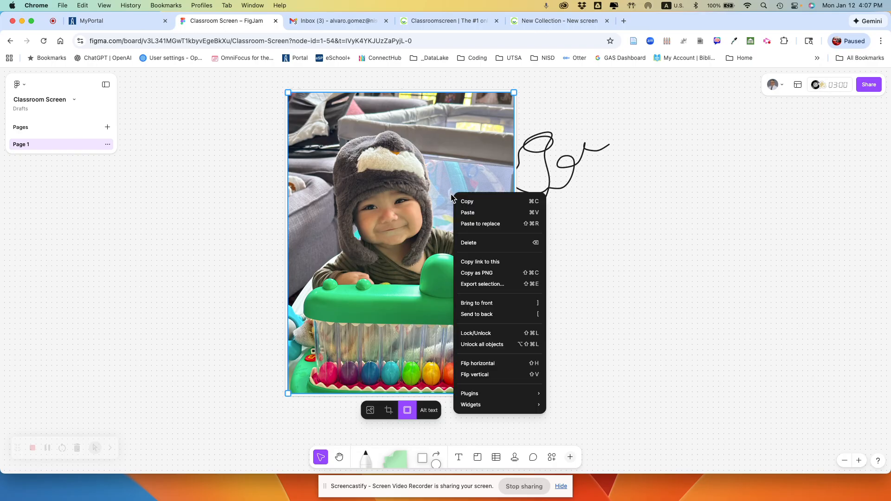
pyautogui.click(490, 335)
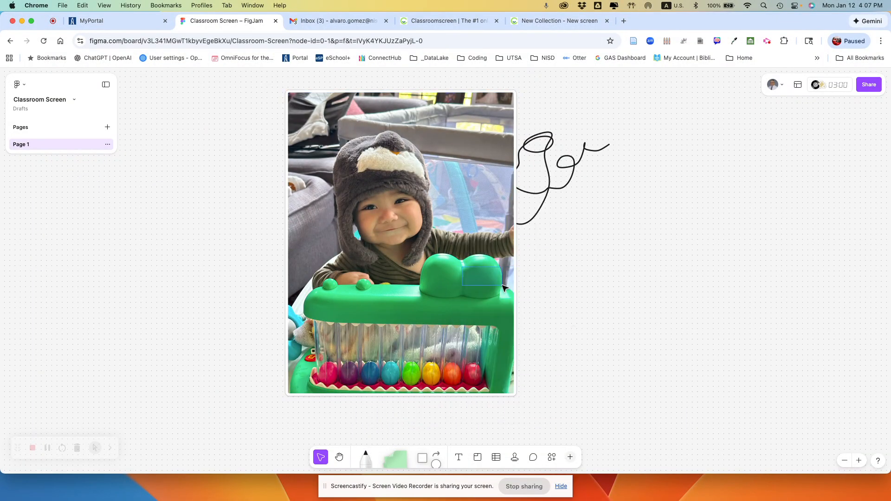
# Bring the black scribble in front of the photo and position it across the photo's upper-right edge.
pyautogui.moveTo(541, 185); pyautogui.dragTo(589, 209)
pyautogui.moveTo(591, 131)
pyautogui.mouseDown()
pyautogui.moveTo(657, 210)
pyautogui.moveTo(670, 159)
pyautogui.moveTo(535, 163)
pyautogui.moveTo(624, 175)
pyautogui.moveTo(597, 159)
pyautogui.moveTo(514, 159)
pyautogui.moveTo(608, 147)
pyautogui.moveTo(596, 153)
pyautogui.mouseUp()
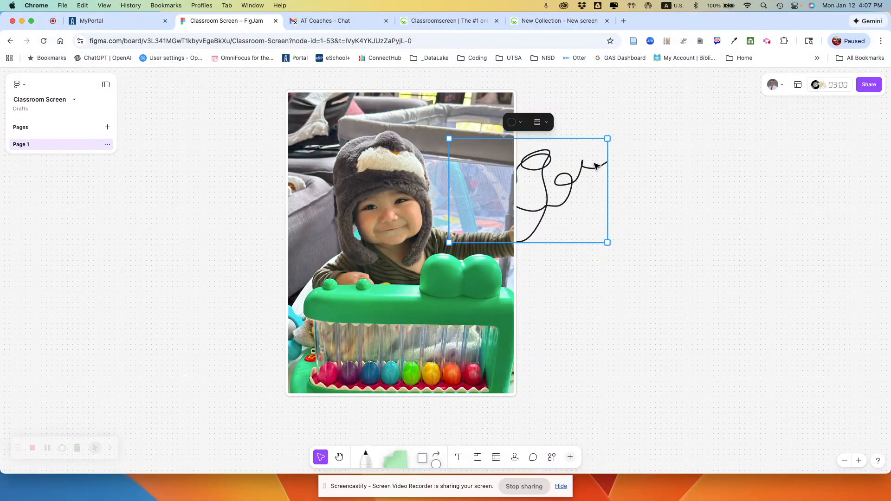
pyautogui.rightClick(570, 182)
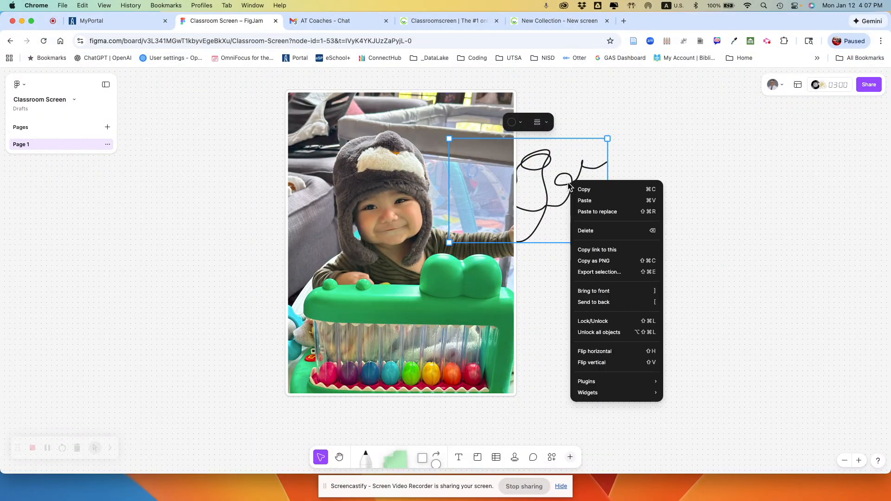
pyautogui.click(593, 291)
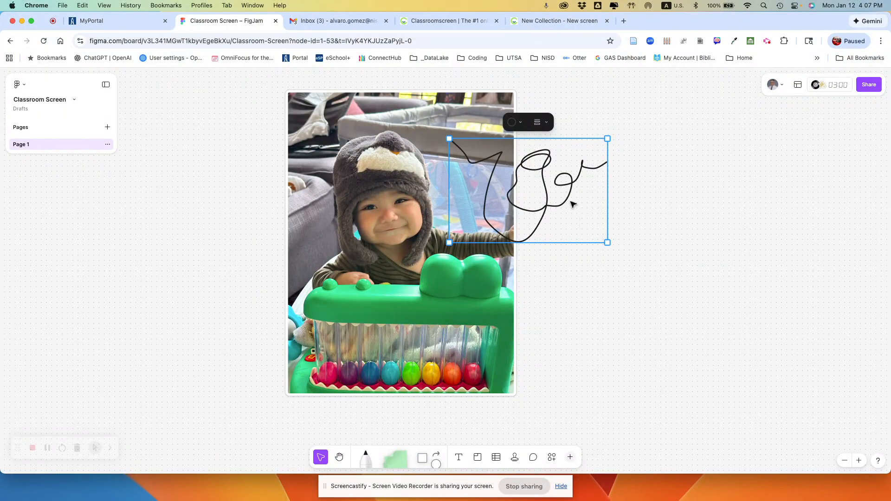
pyautogui.moveTo(567, 194)
pyautogui.mouseDown()
pyautogui.moveTo(542, 152)
pyautogui.moveTo(417, 195)
pyautogui.moveTo(461, 160)
pyautogui.moveTo(559, 164)
pyautogui.moveTo(558, 172)
pyautogui.mouseUp()
pyautogui.click(579, 298)
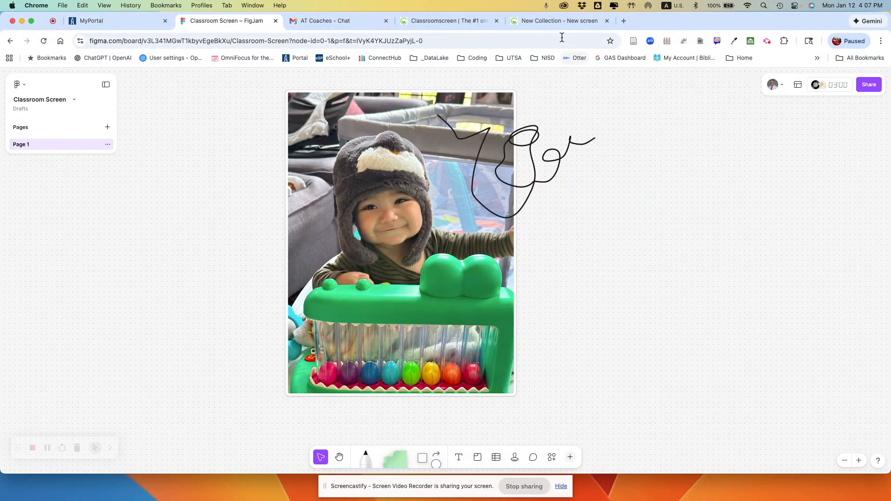
# Check Classroomscreen's tools, then search FigJam's widgets for "poll" and place Figma's Poll widget on the empty canvas left of the photo.
pyautogui.click(561, 21)
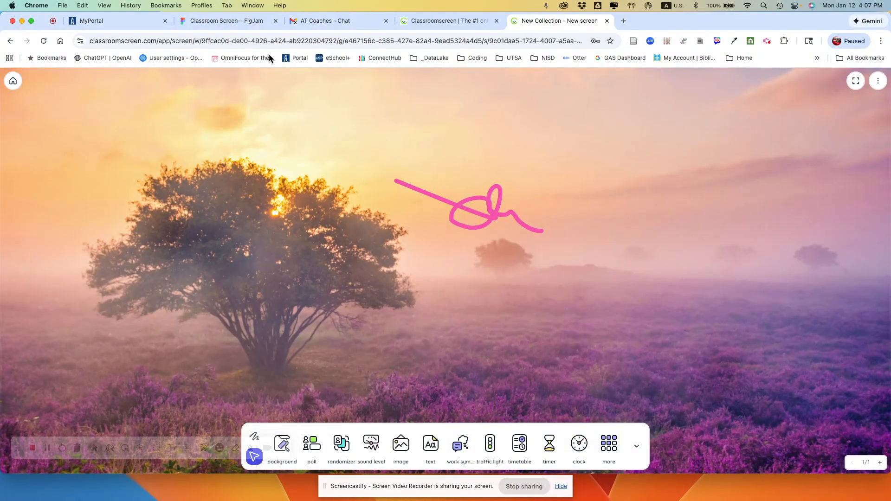
pyautogui.click(244, 22)
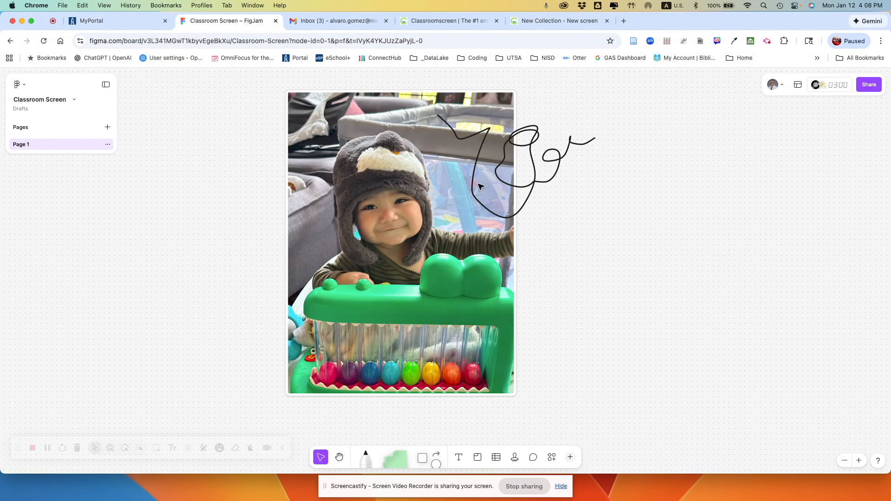
pyautogui.click(571, 457)
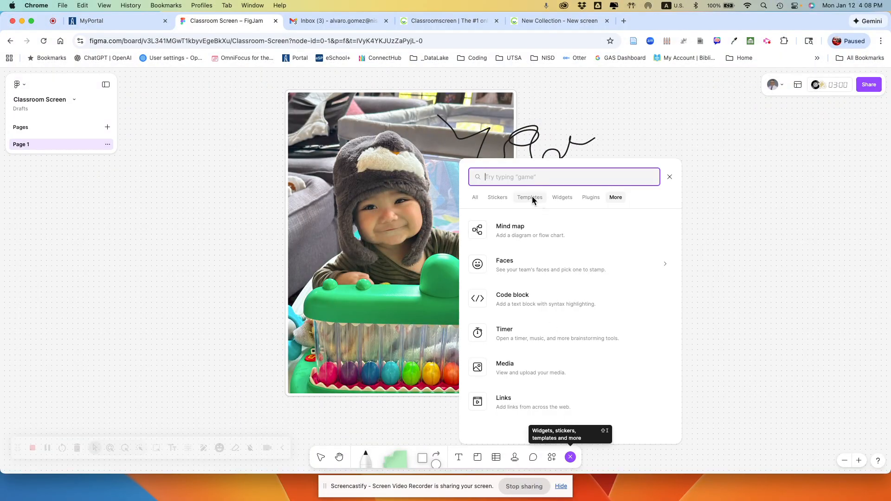
pyautogui.click(565, 199)
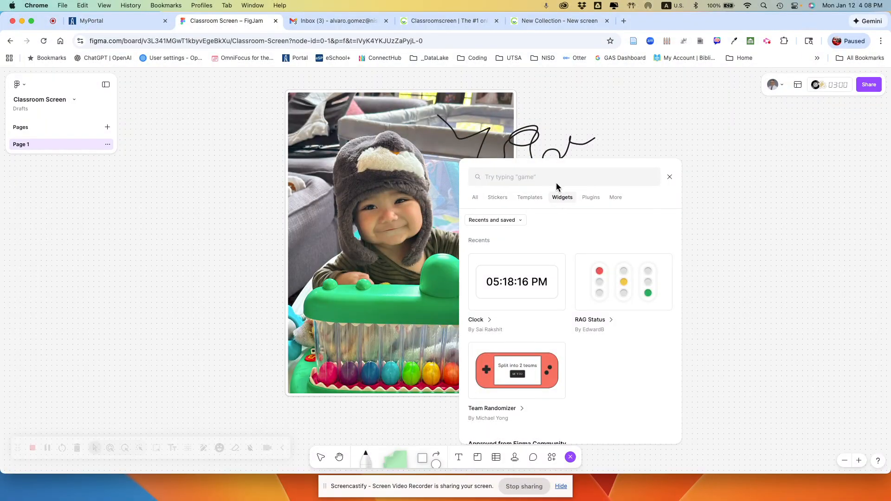
pyautogui.click(539, 177)
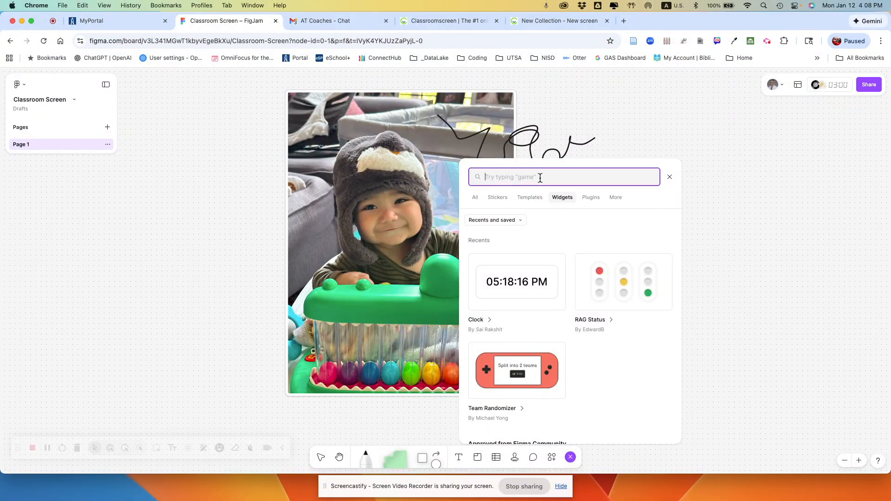
pyautogui.write('poll')
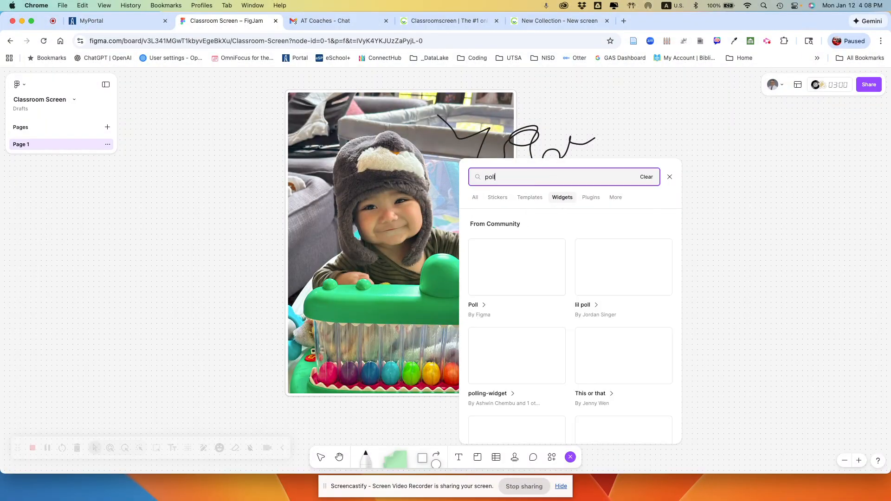
pyautogui.click(511, 278)
pyautogui.moveTo(324, 234); pyautogui.dragTo(177, 185)
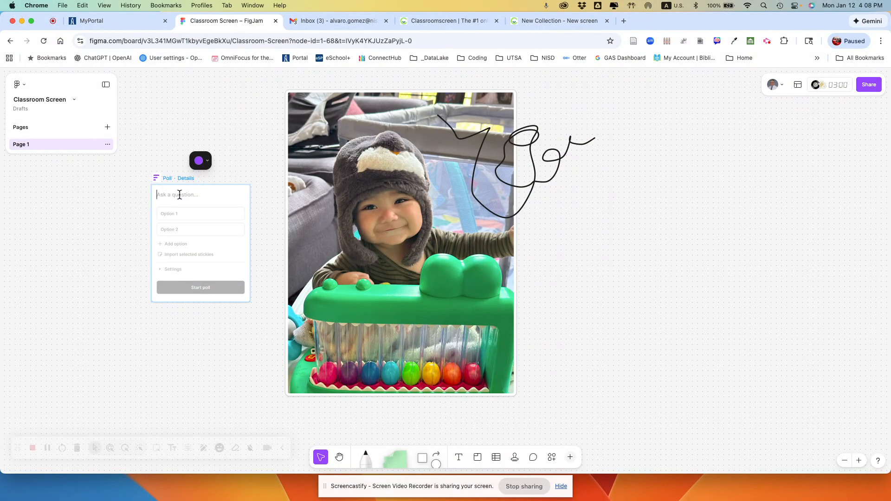
# Try out the Poll widget's question and option fields without filling them in, and delete the widget.
pyautogui.click(169, 230)
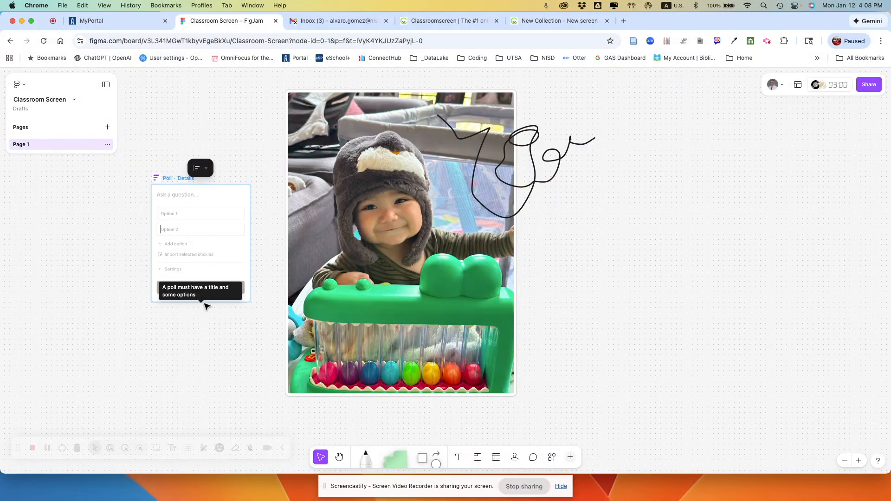
pyautogui.click(200, 337)
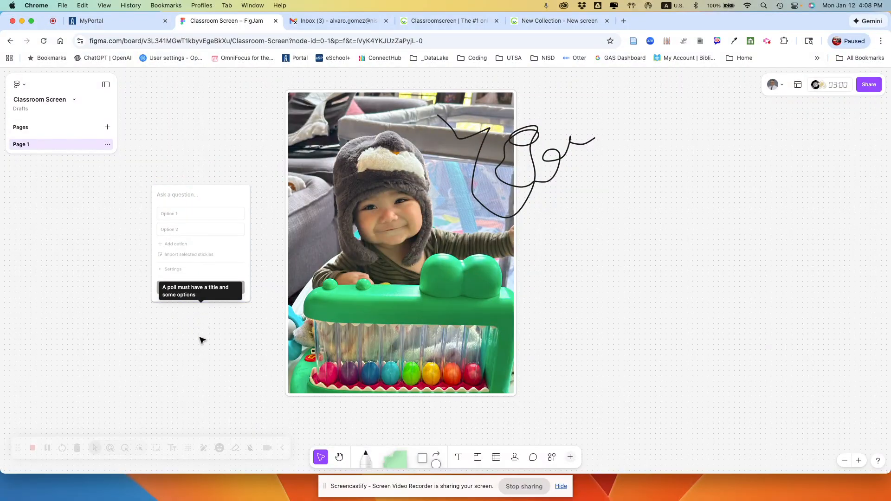
pyautogui.click(218, 195)
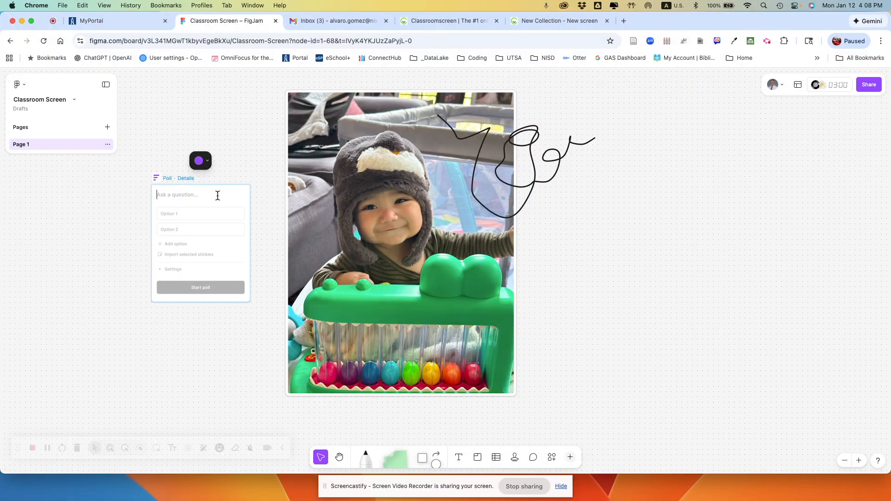
pyautogui.click(122, 199)
pyautogui.click(166, 196)
pyautogui.click(131, 203)
pyautogui.click(248, 302)
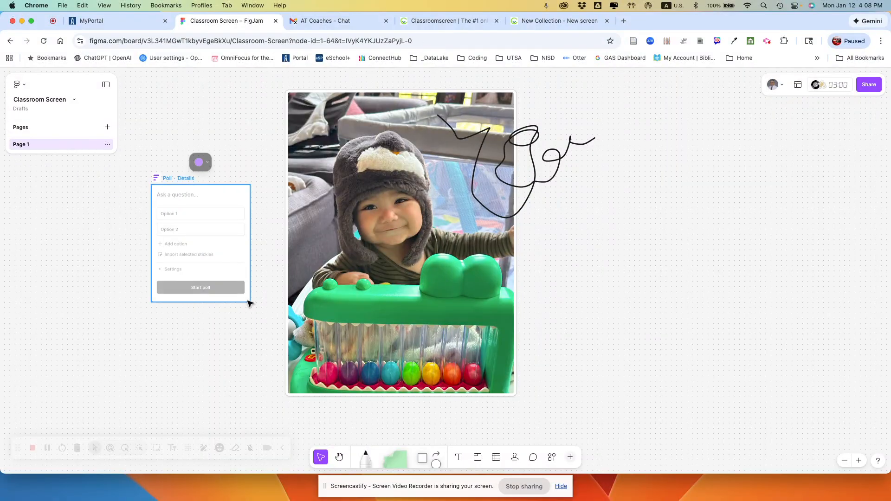
pyautogui.press('Delete')
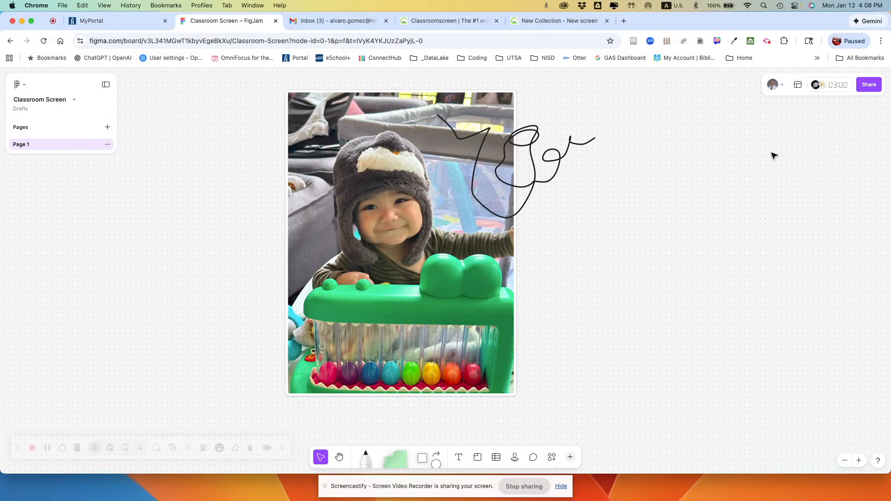
# Start a new voting session on the board with 3 votes per person and the default prompt.
pyautogui.click(828, 88)
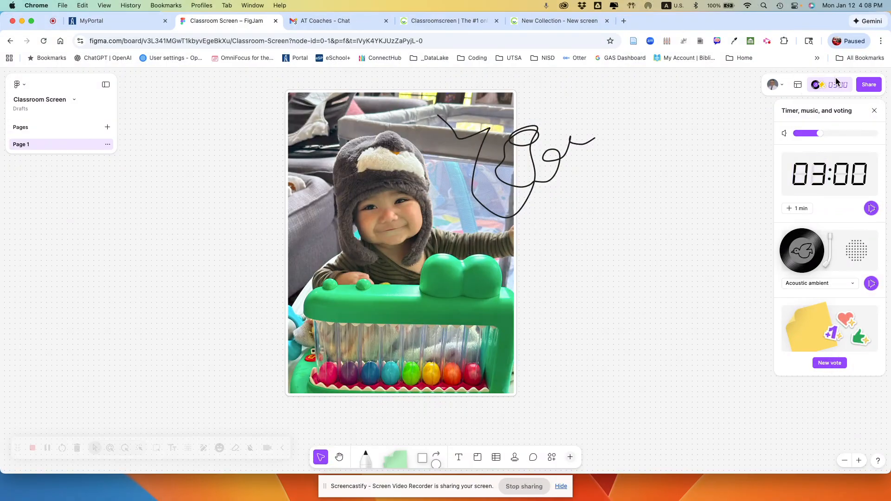
pyautogui.click(875, 110)
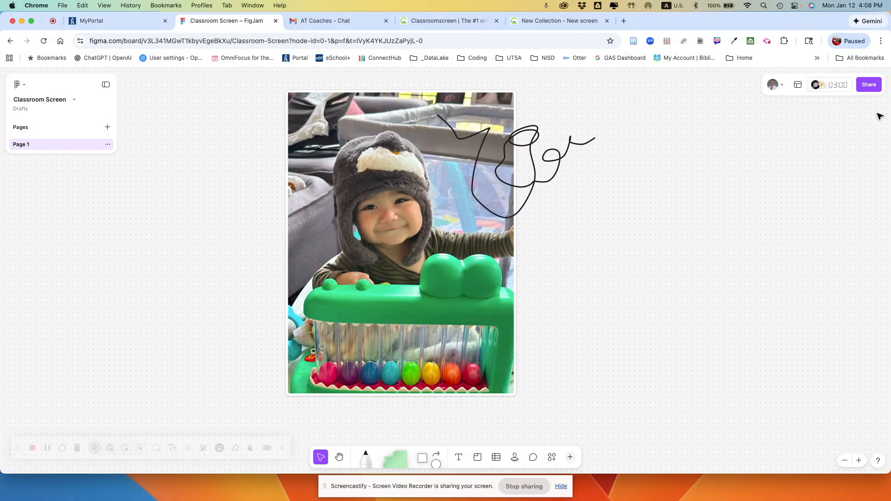
pyautogui.click(831, 87)
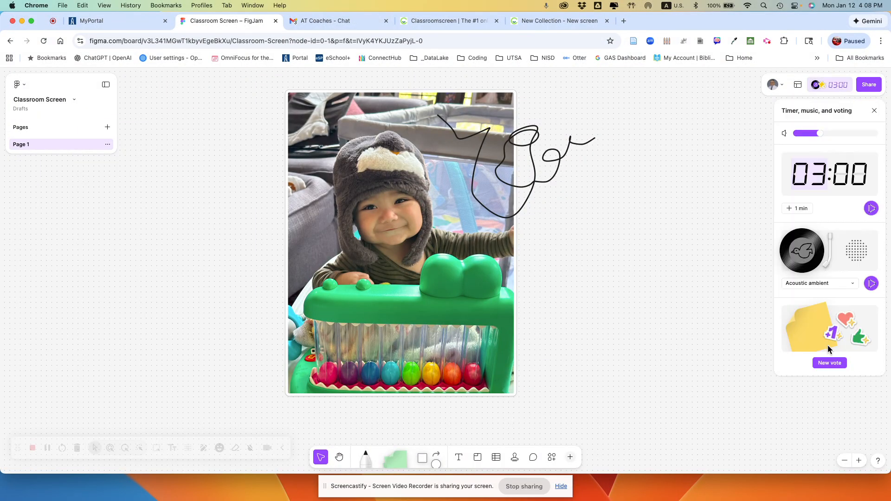
pyautogui.click(829, 364)
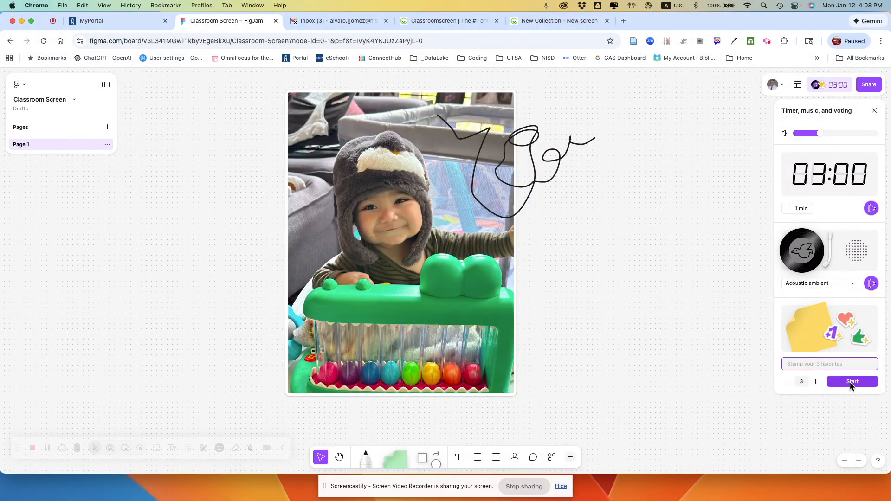
pyautogui.click(852, 382)
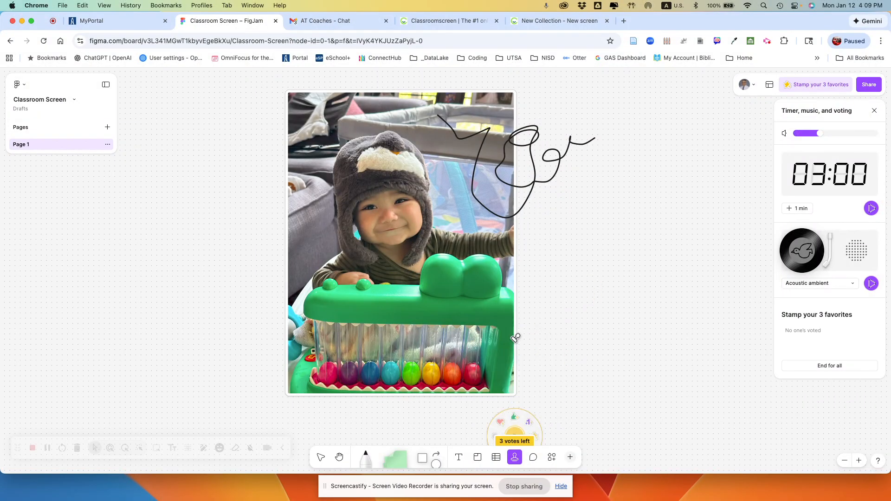
# Try placing a vote stamp on the empty canvas, choose the +1 stamp, and end the voting session for everyone.
pyautogui.click(628, 195)
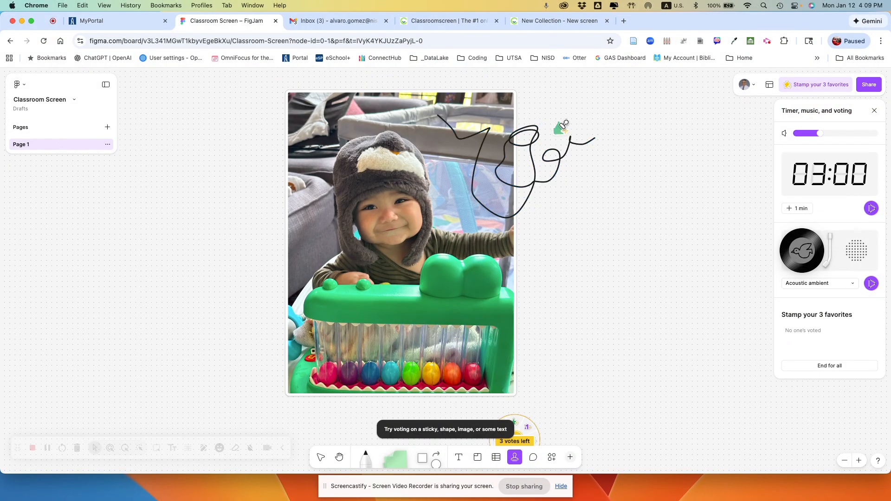
pyautogui.moveTo(530, 441)
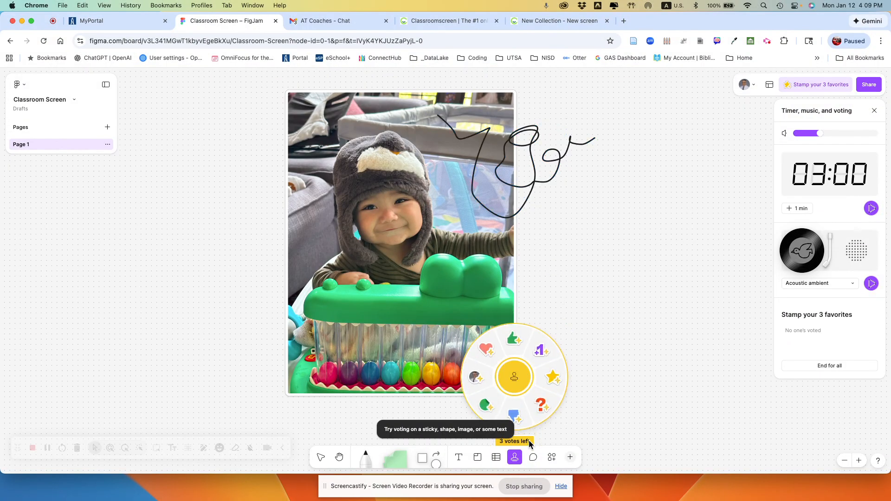
pyautogui.click(541, 352)
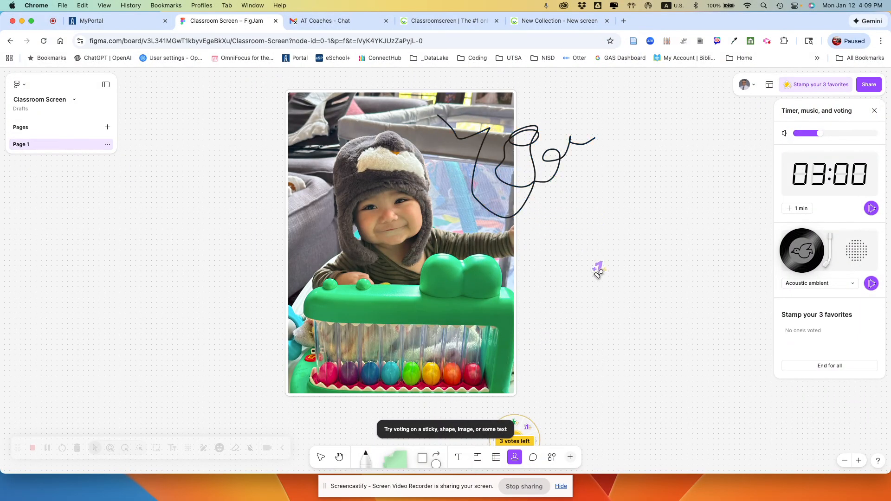
pyautogui.moveTo(527, 439)
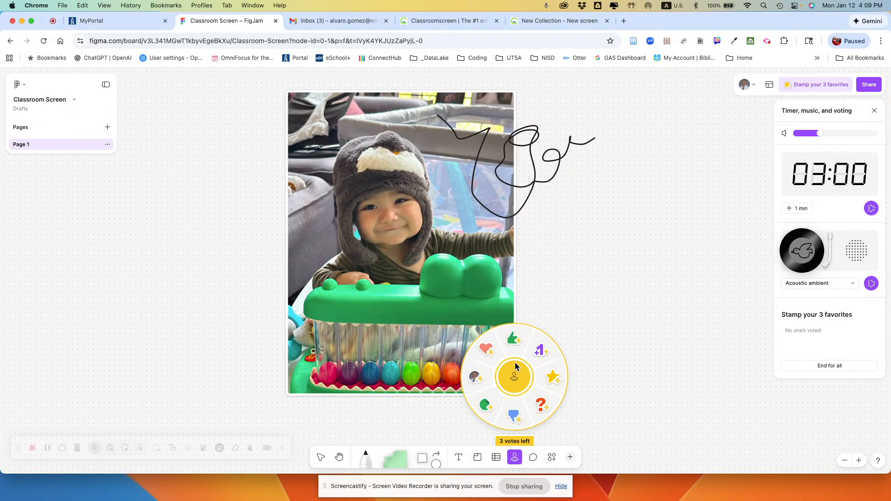
pyautogui.click(539, 350)
pyautogui.click(814, 365)
pyautogui.click(853, 360)
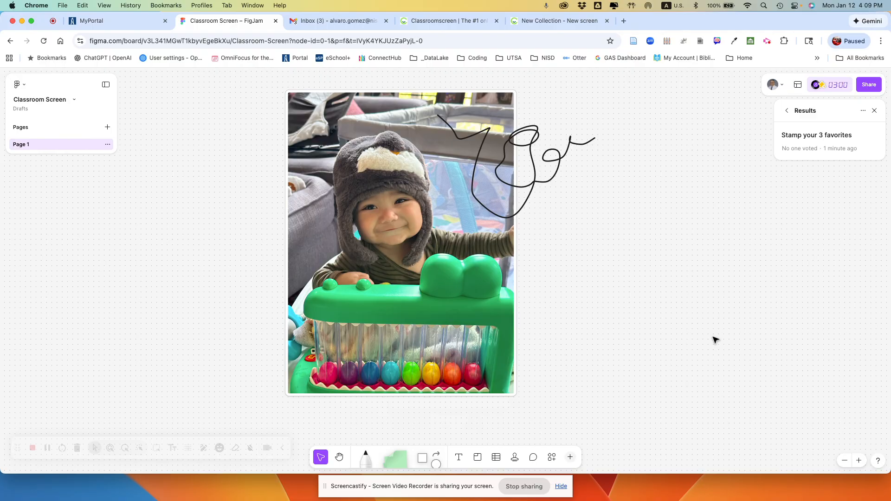
# Check Classroomscreen's randomizer tool, then switch back to the FigJam board and search its widgets for "random".
pyautogui.click(576, 23)
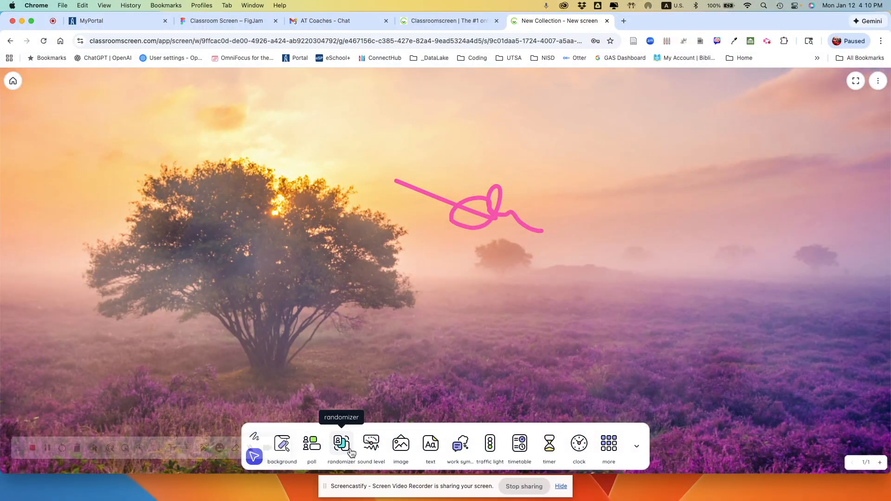
pyautogui.click(225, 18)
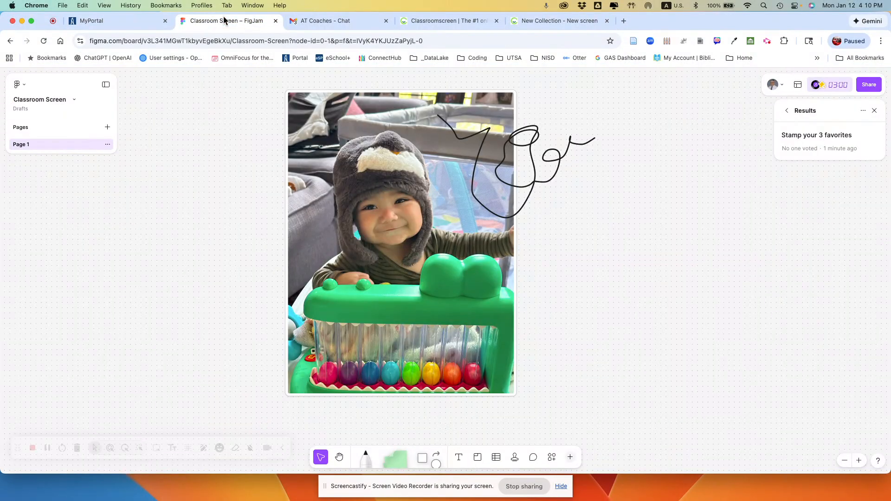
pyautogui.click(570, 458)
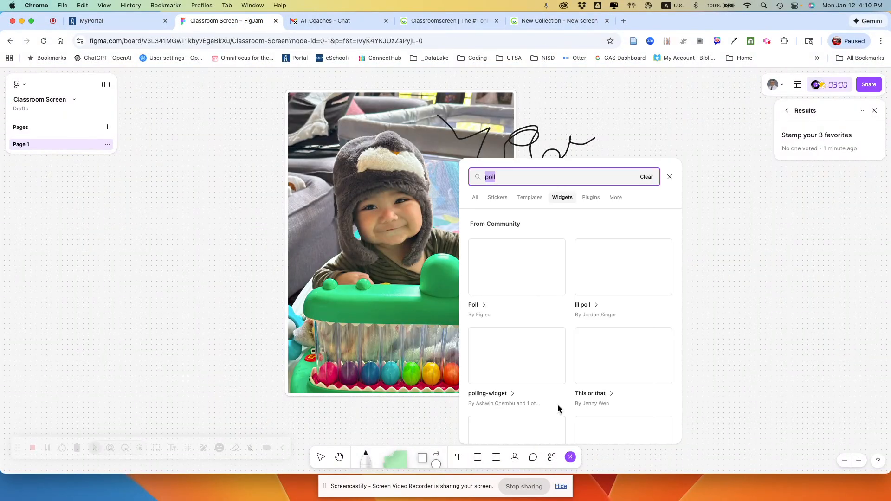
pyautogui.write('r')
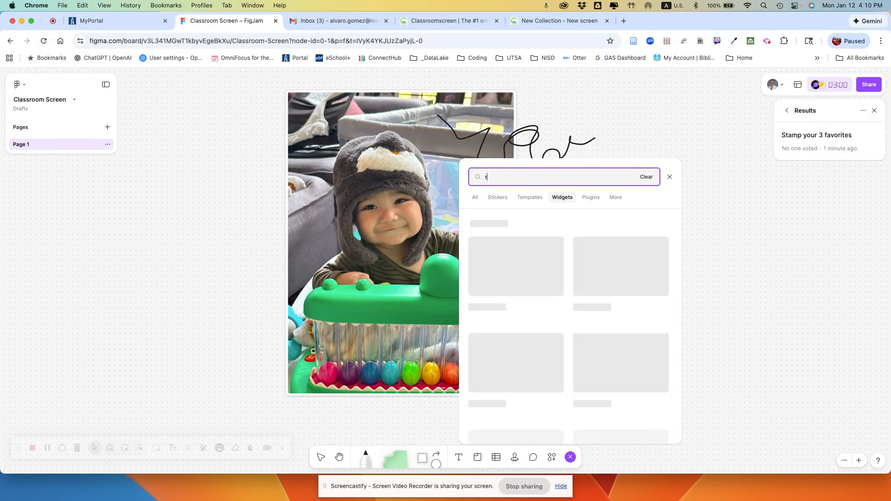
pyautogui.write('andom')
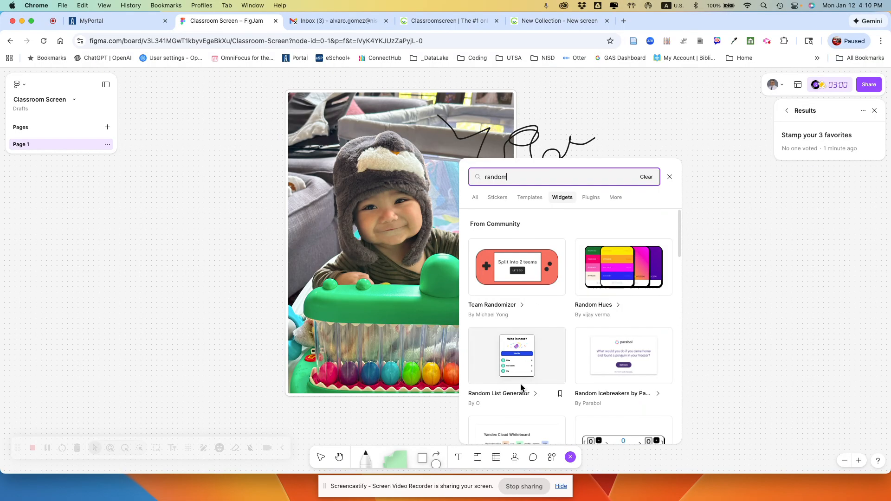
# Look through the community widget results for a randomizer, spinner or dice, and close the list without adding any.
pyautogui.scroll(-3, 520, 384)
pyautogui.scroll(-5, 548, 369)
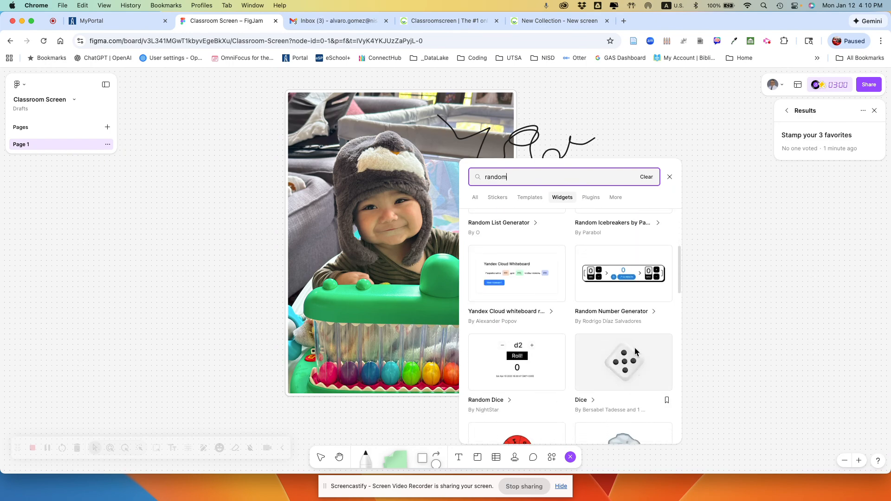
pyautogui.scroll(-5, 632, 362)
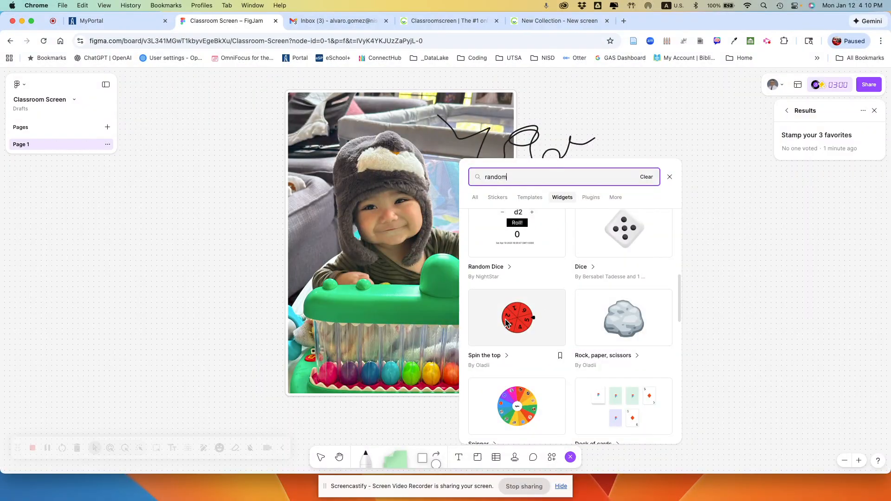
pyautogui.scroll(-3, 535, 325)
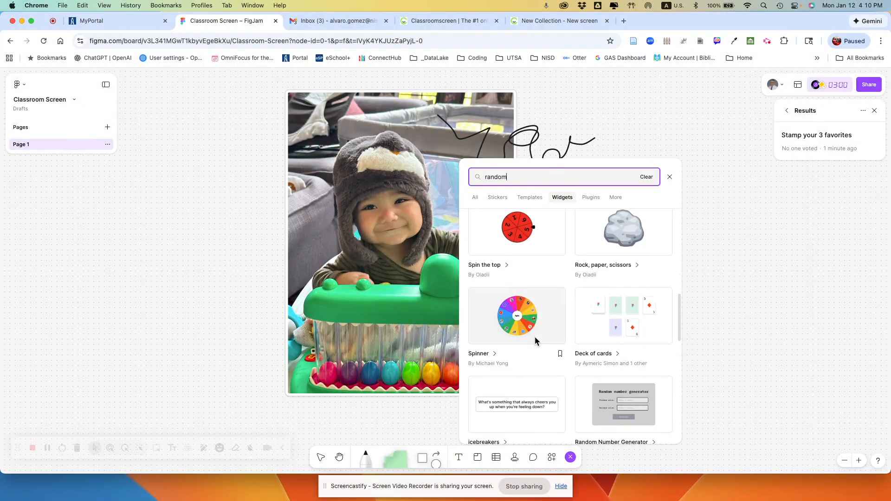
pyautogui.scroll(-8, 612, 358)
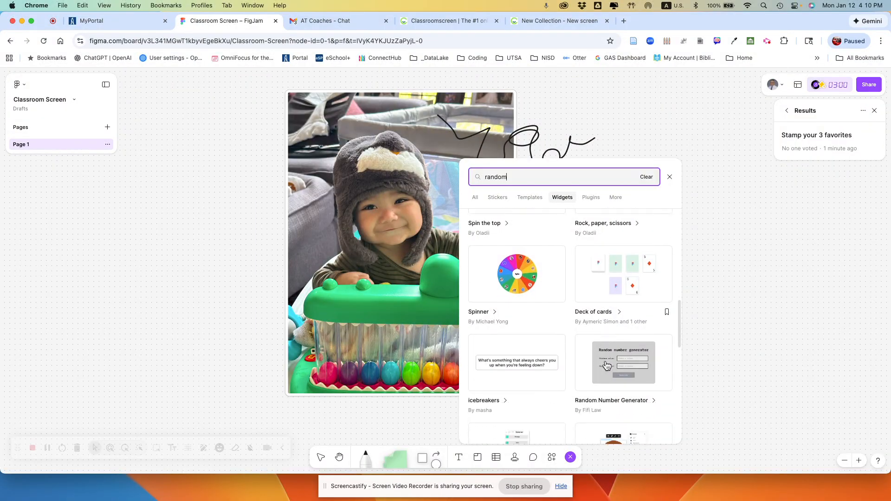
pyautogui.scroll(-6, 606, 362)
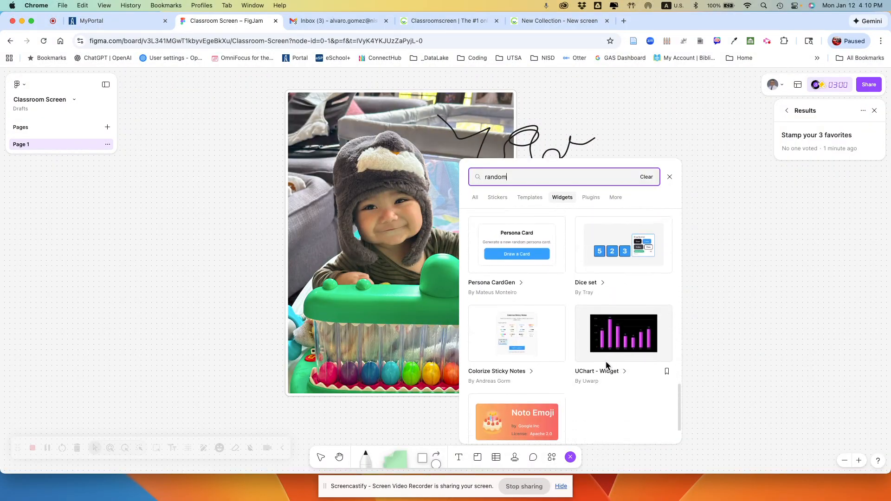
pyautogui.scroll(10, 606, 361)
pyautogui.scroll(4, 606, 361)
pyautogui.click(752, 219)
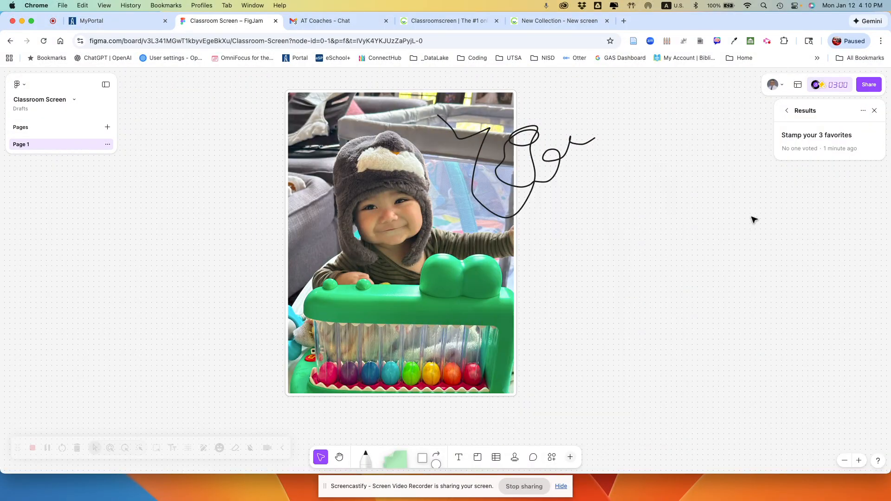
# Check Classroomscreen's remaining tools, then add a text reading "Text" on the FigJam canvas just right of the photo.
pyautogui.click(579, 23)
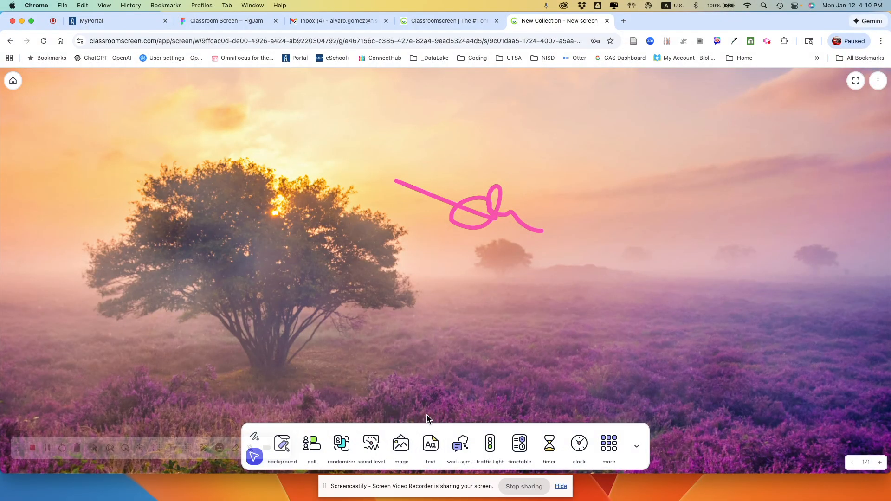
pyautogui.click(227, 22)
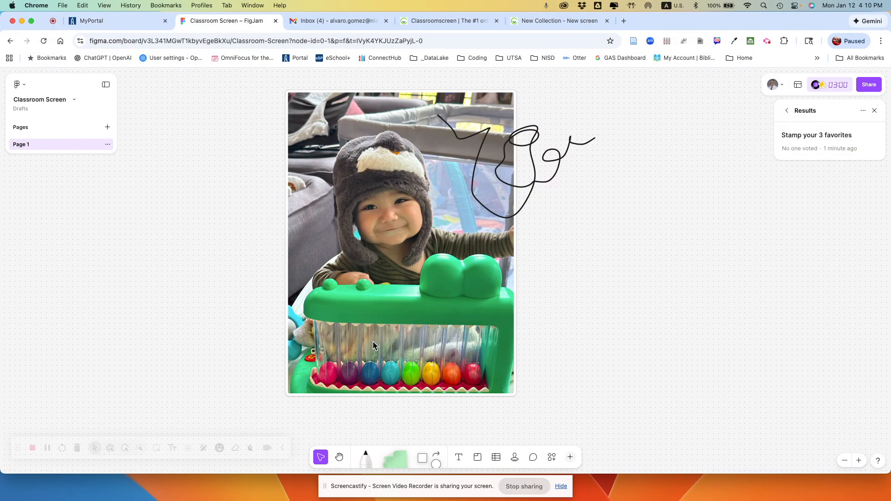
pyautogui.click(458, 459)
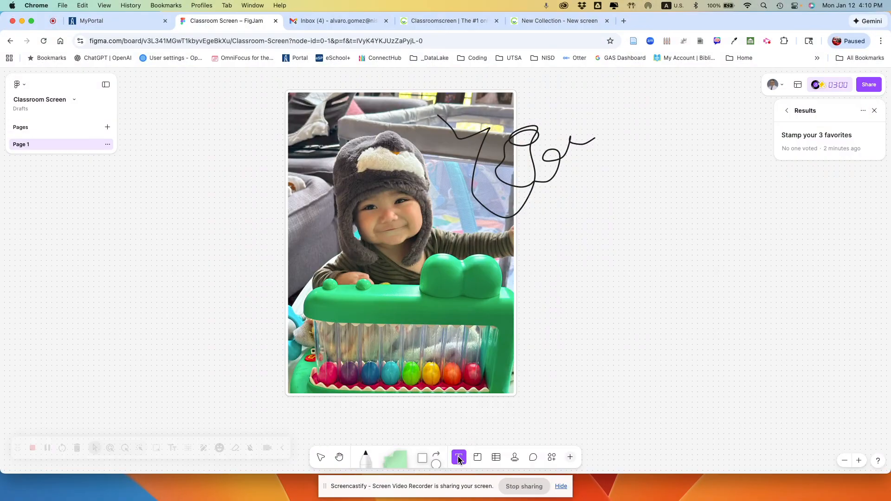
pyautogui.click(541, 248)
pyautogui.write('Text')
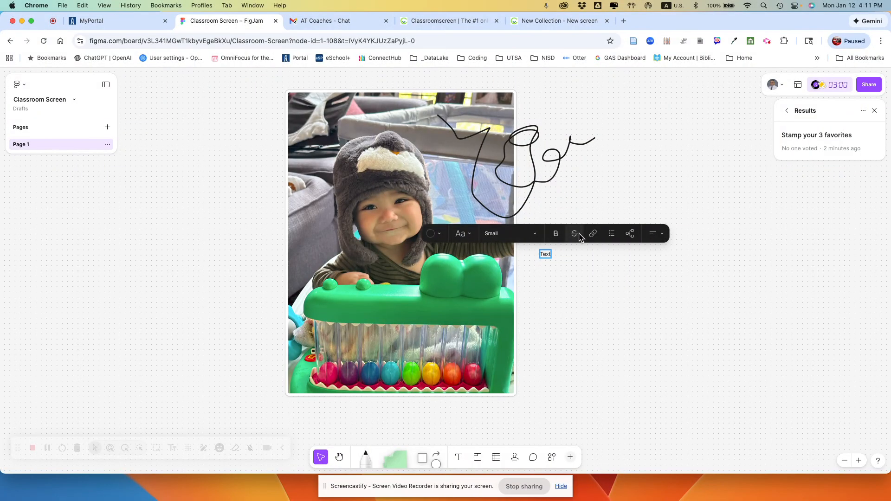
pyautogui.click(632, 235)
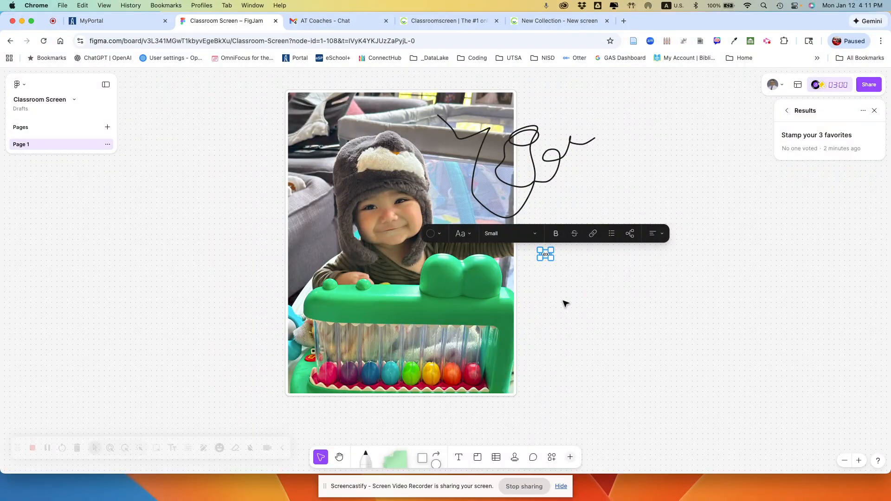
pyautogui.click(569, 320)
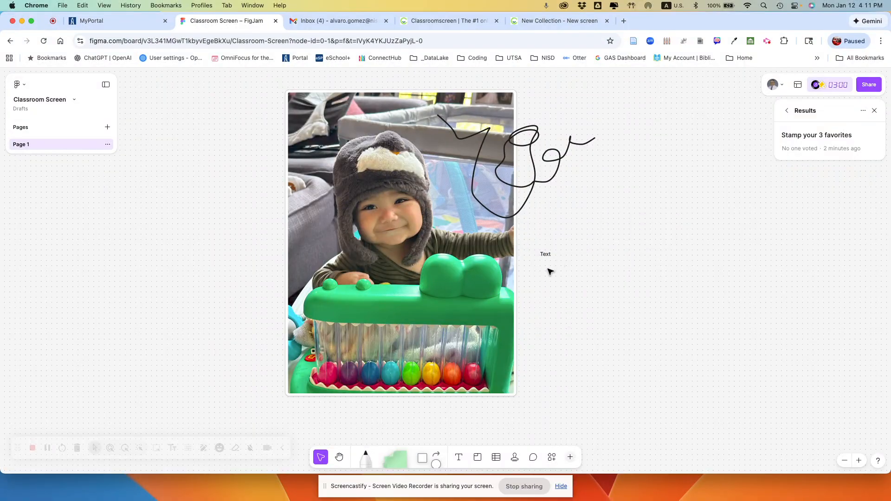
# Switch to Classroomscreen, add the work symbols widget, move it up to mid-screen and cycle through its symbols to "work together".
pyautogui.click(565, 27)
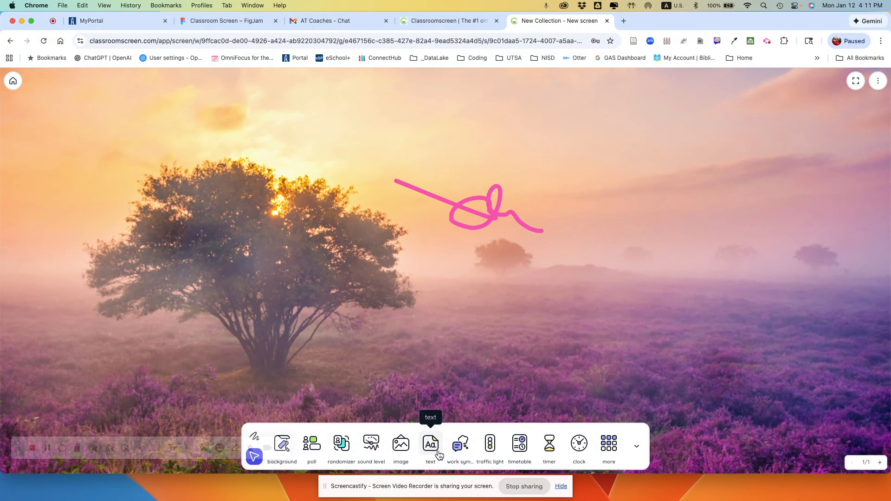
pyautogui.click(465, 449)
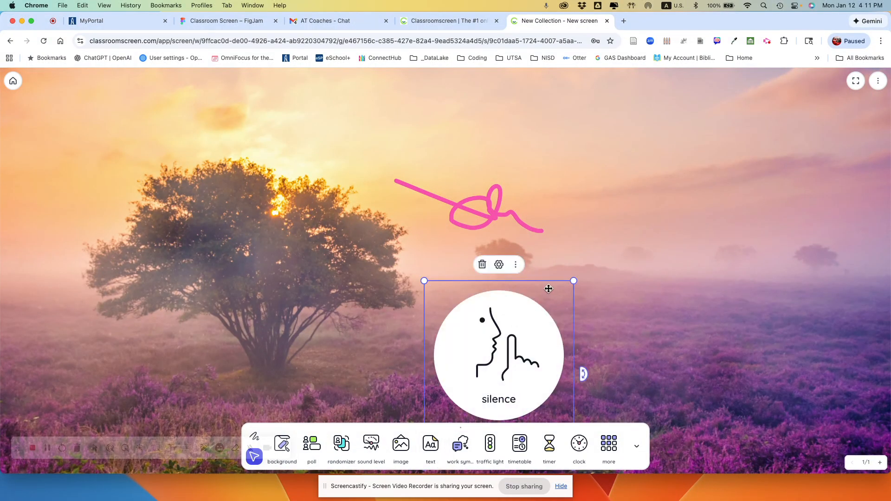
pyautogui.moveTo(548, 288); pyautogui.dragTo(543, 148)
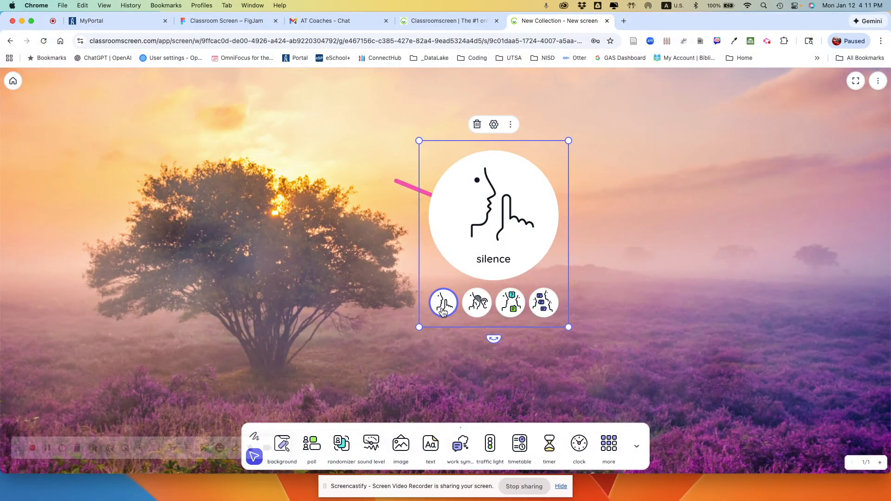
pyautogui.click(480, 307)
pyautogui.click(520, 311)
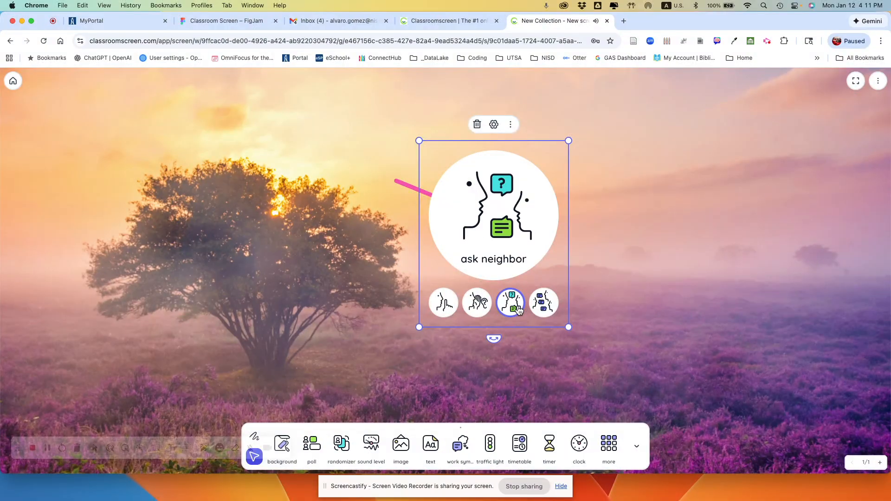
pyautogui.click(549, 310)
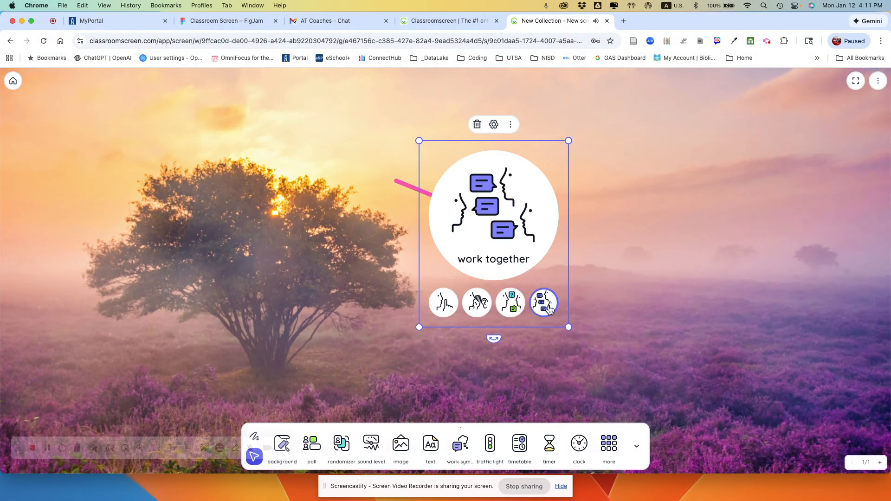
# Return to the FigJam board and look through its sticker libraries for possible work symbols, closing them without placing a sticker.
pyautogui.click(236, 24)
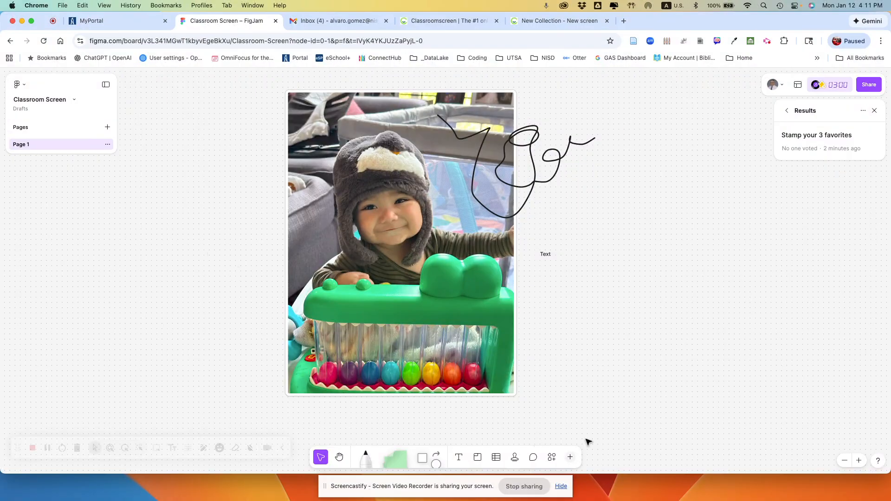
pyautogui.click(552, 459)
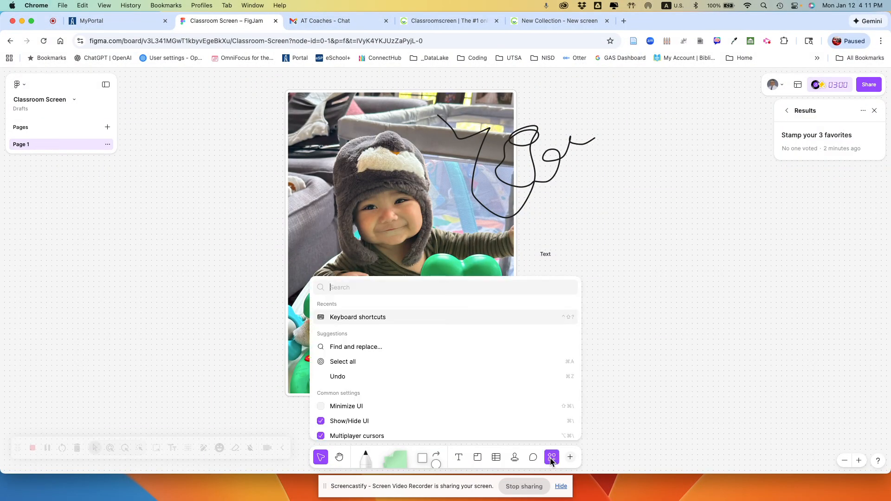
pyautogui.click(572, 459)
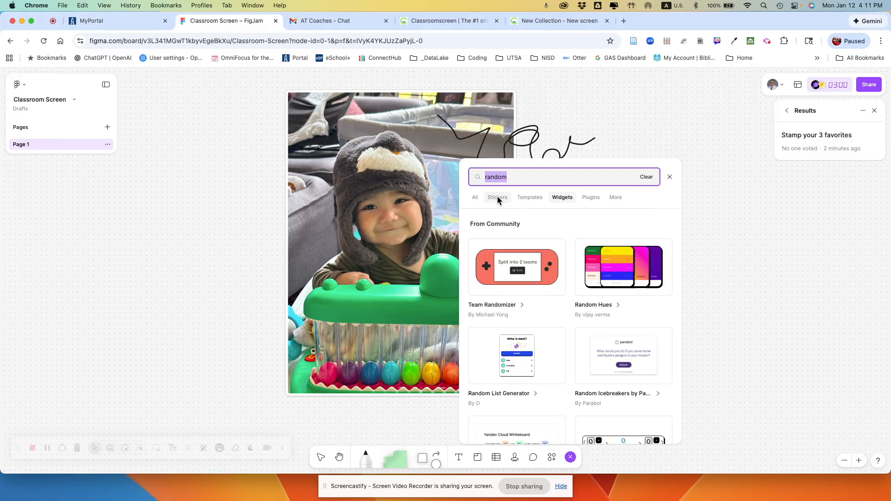
pyautogui.click(497, 196)
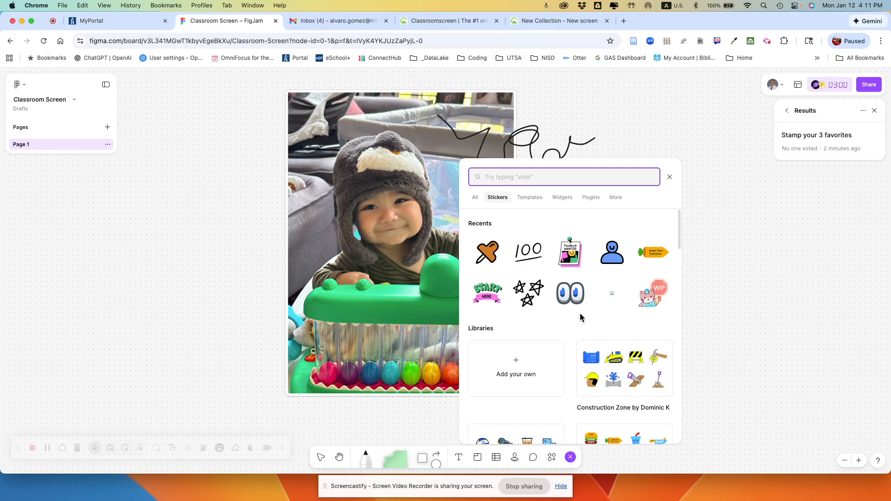
pyautogui.scroll(-10, 580, 313)
pyautogui.scroll(-10, 581, 313)
pyautogui.scroll(-10, 580, 316)
pyautogui.scroll(-3, 580, 316)
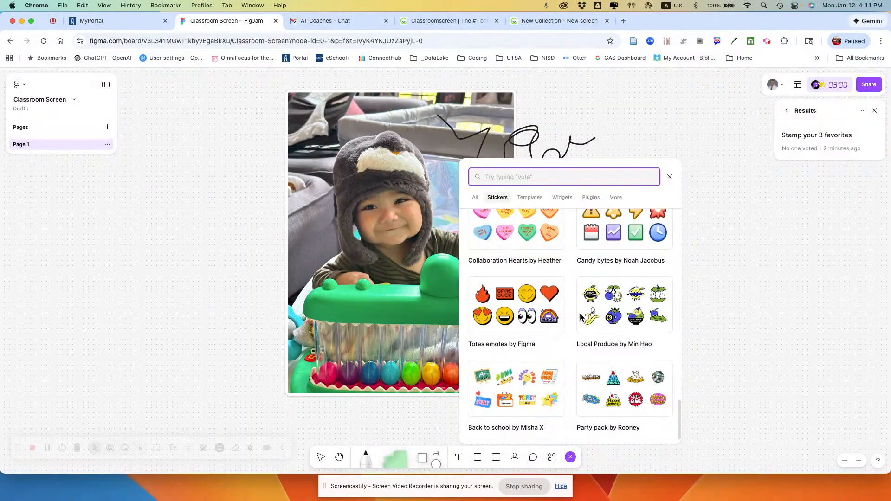
pyautogui.scroll(5, 533, 322)
pyautogui.scroll(10, 533, 327)
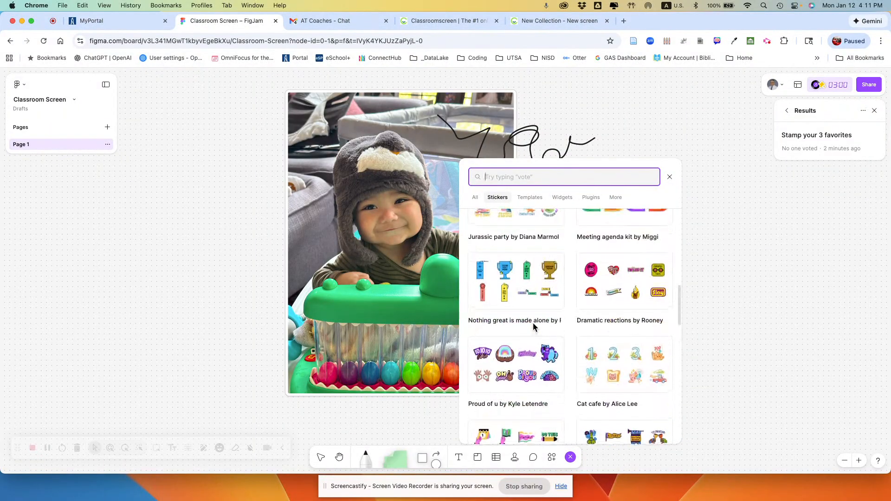
pyautogui.scroll(8, 533, 326)
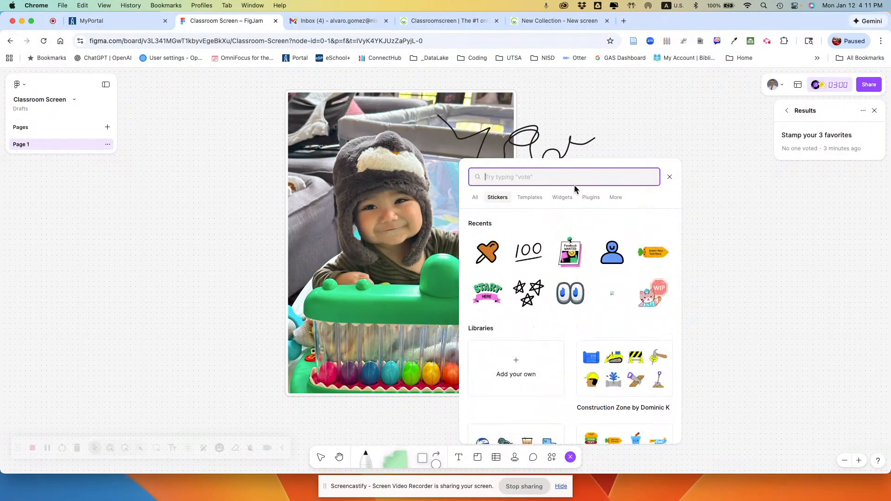
pyautogui.click(762, 252)
# Add a traffic light widget to the Classroomscreen and switch its light from red through yellow to green.
pyautogui.click(562, 23)
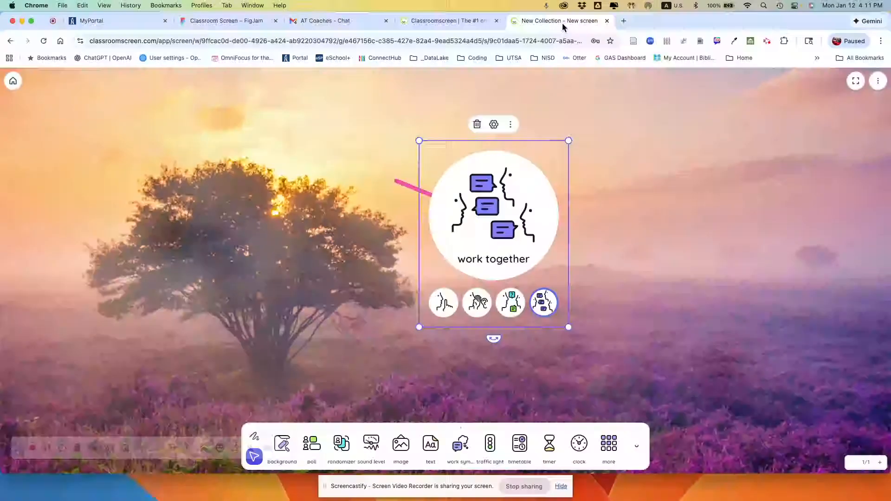
pyautogui.click(493, 446)
pyautogui.click(598, 367)
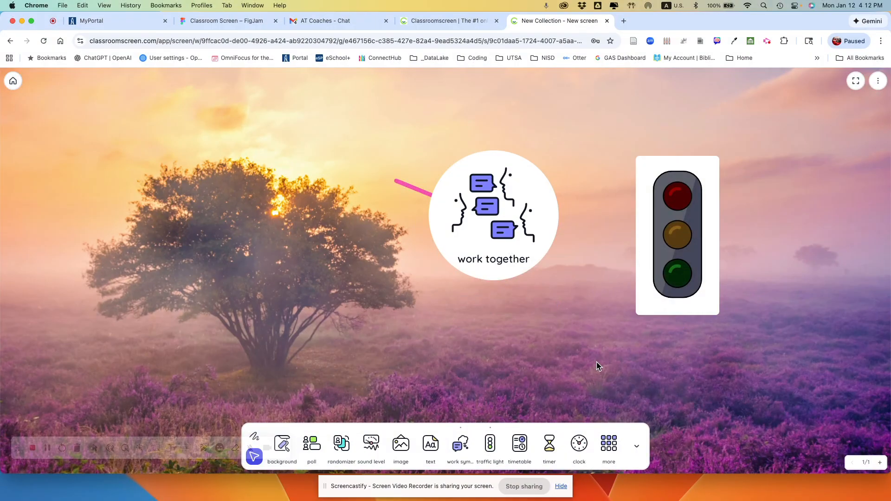
pyautogui.click(670, 197)
pyautogui.click(677, 236)
pyautogui.click(677, 274)
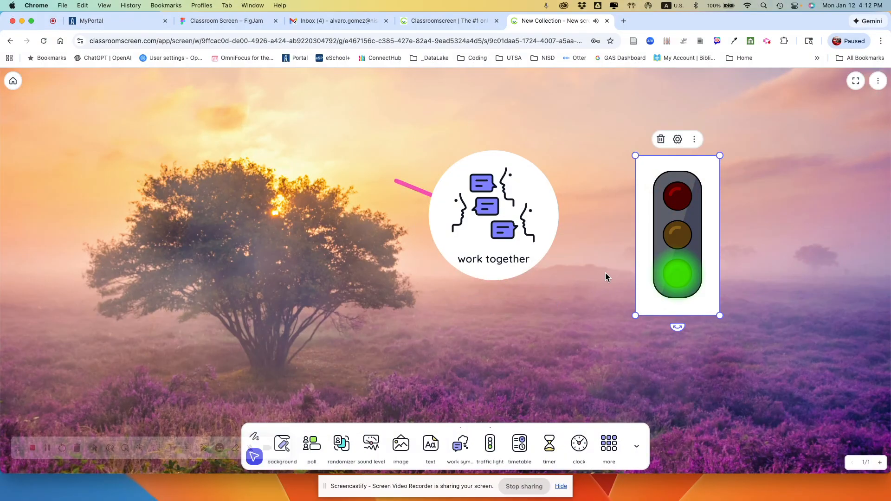
pyautogui.click(590, 265)
# Switch to the FigJam board and place the recently used RAG Status widget on the canvas to the right of the photo.
pyautogui.click(211, 21)
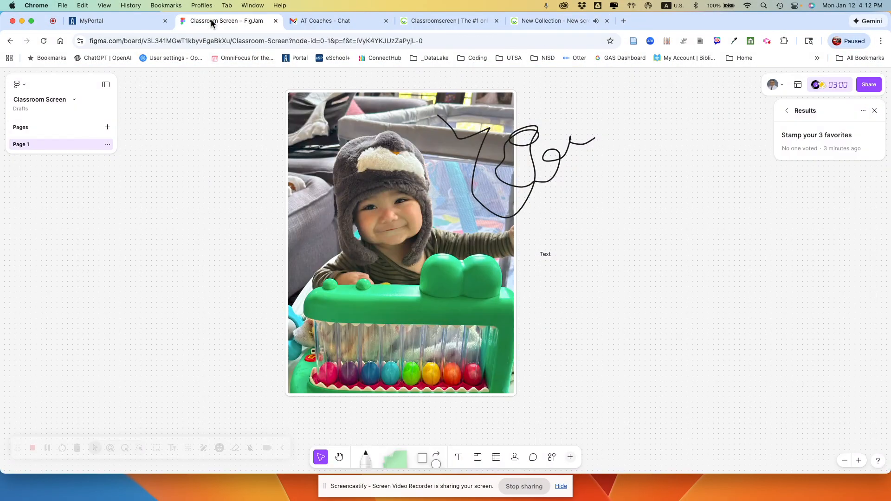
pyautogui.click(570, 458)
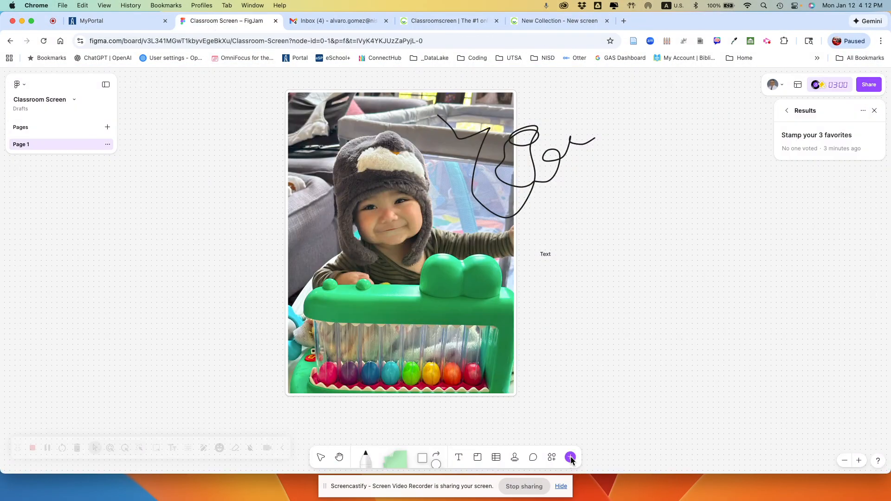
pyautogui.click(565, 199)
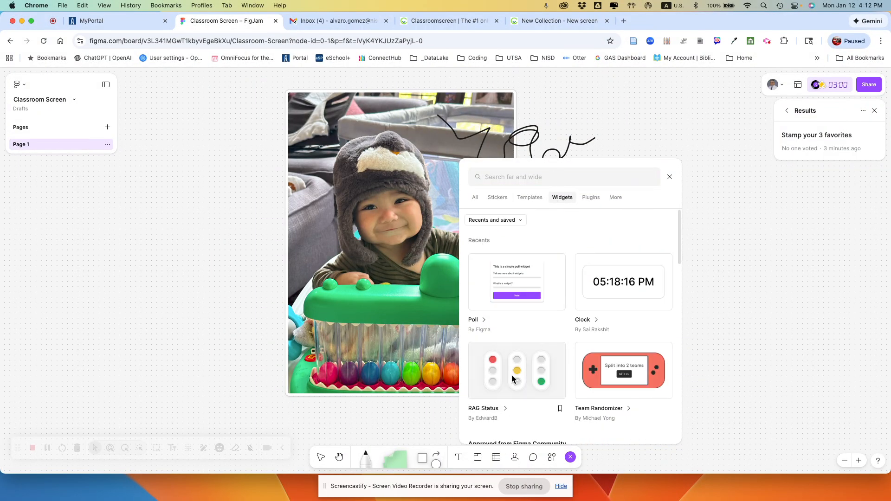
pyautogui.moveTo(495, 372); pyautogui.dragTo(641, 190)
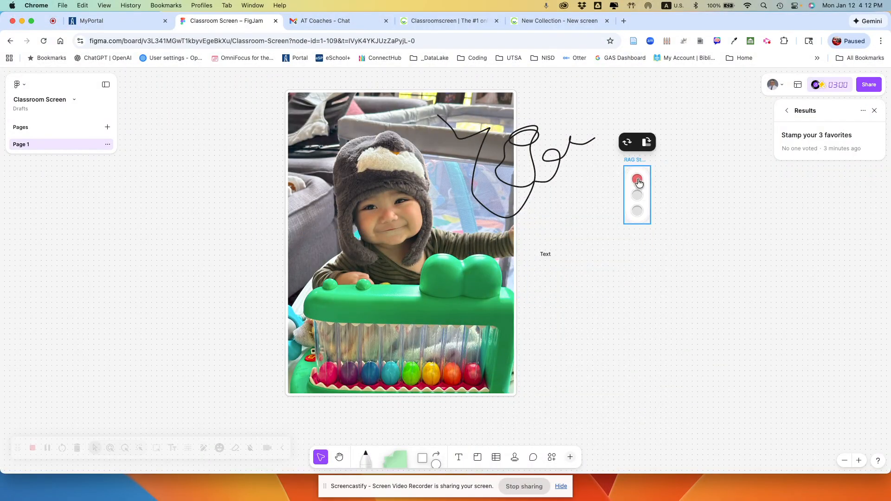
# Switch the RAG Status traffic light from red through yellow to green.
pyautogui.click(638, 195)
pyautogui.click(639, 213)
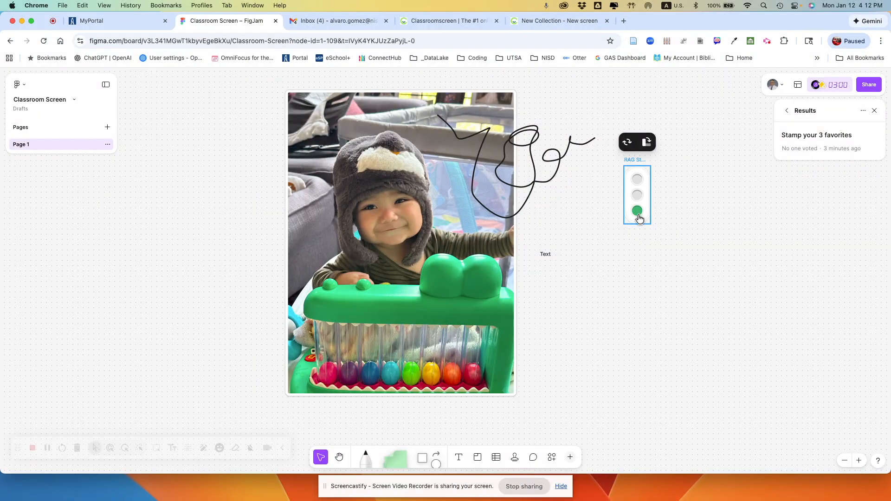
pyautogui.click(641, 290)
pyautogui.click(649, 196)
# Check Classroomscreen's timetable tool and search the FigJam widgets for "timetable", closing the search without inserting a widget.
pyautogui.click(569, 22)
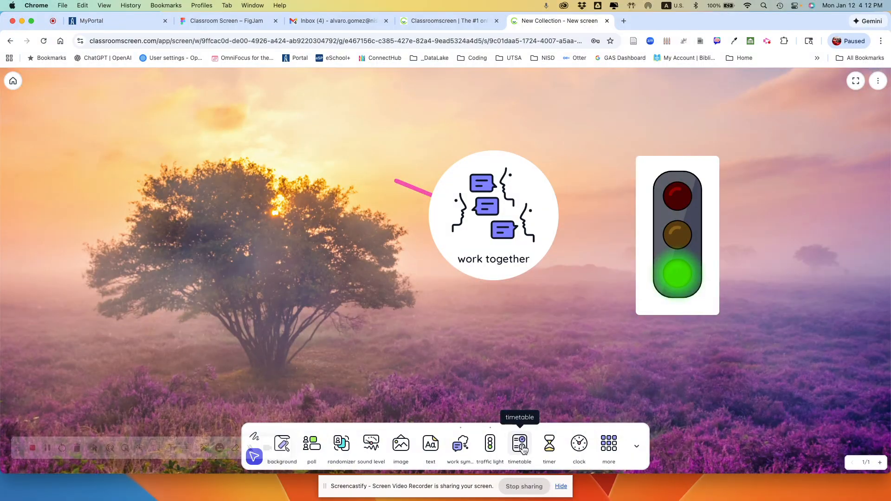
pyautogui.click(236, 20)
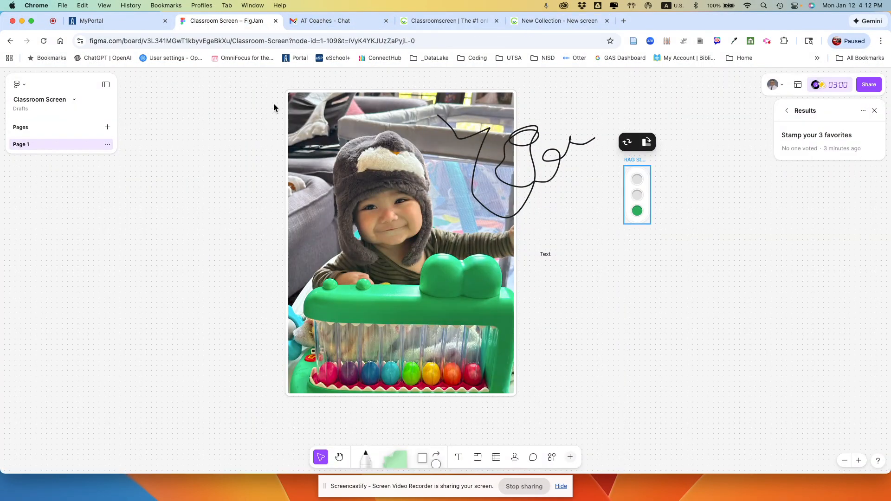
pyautogui.click(570, 457)
pyautogui.click(559, 198)
pyautogui.write('timetable')
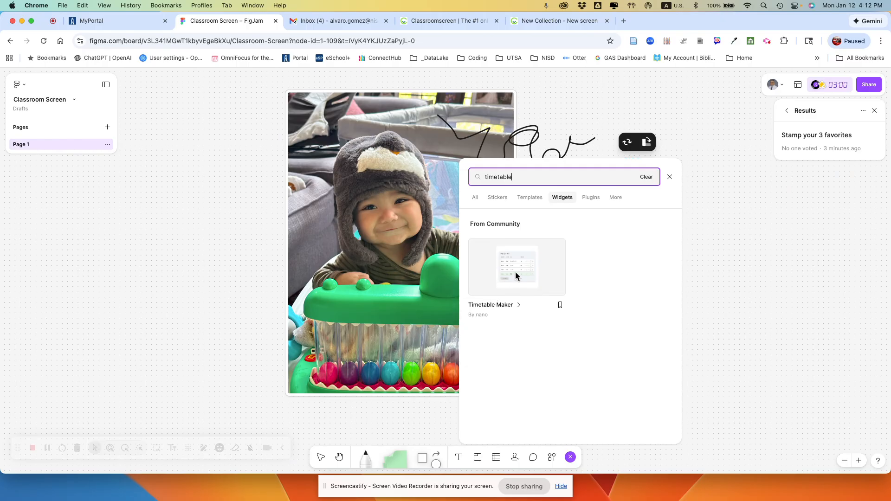
pyautogui.click(555, 23)
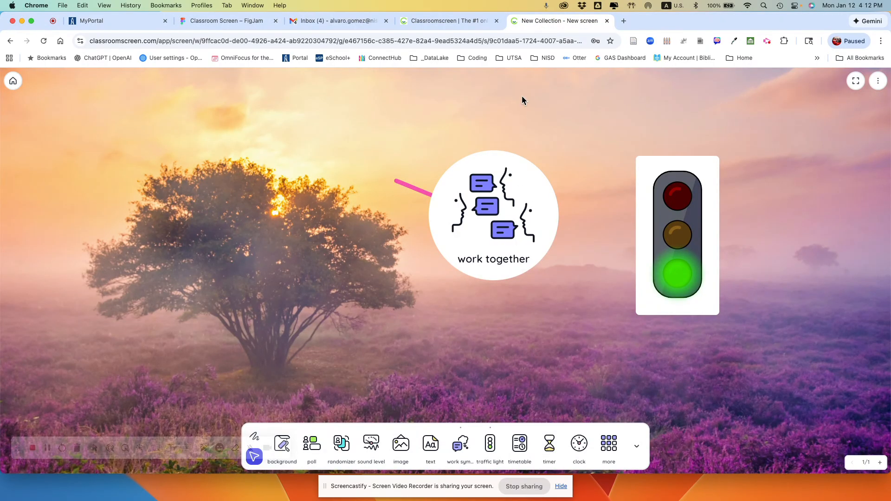
pyautogui.click(253, 22)
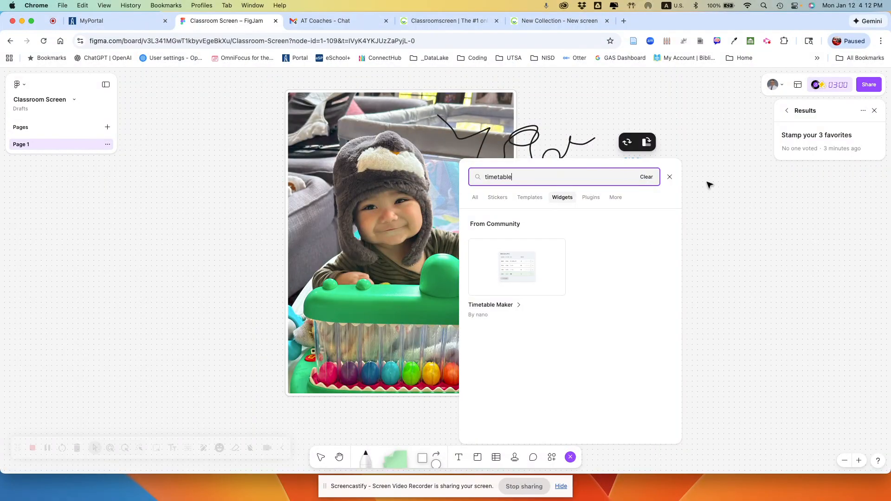
pyautogui.click(670, 177)
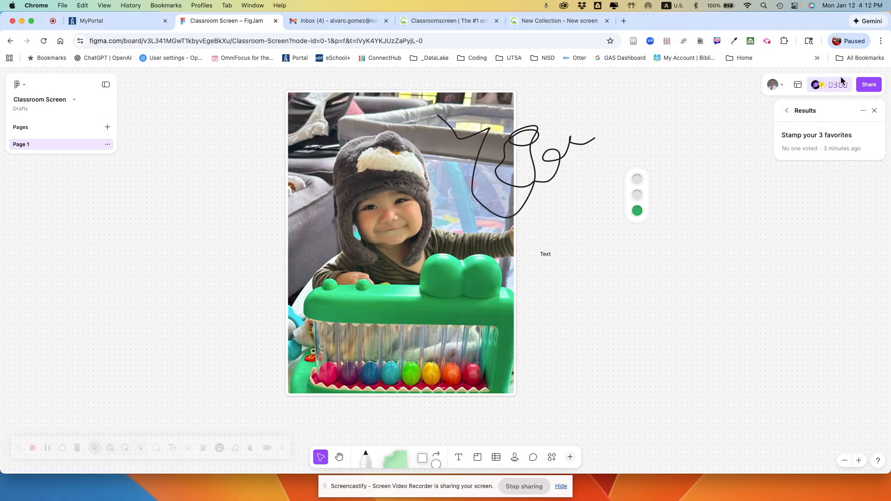
# Close the voting results, set the FigJam timer to 1 minute and start it, then close the timer controls.
pyautogui.click(875, 111)
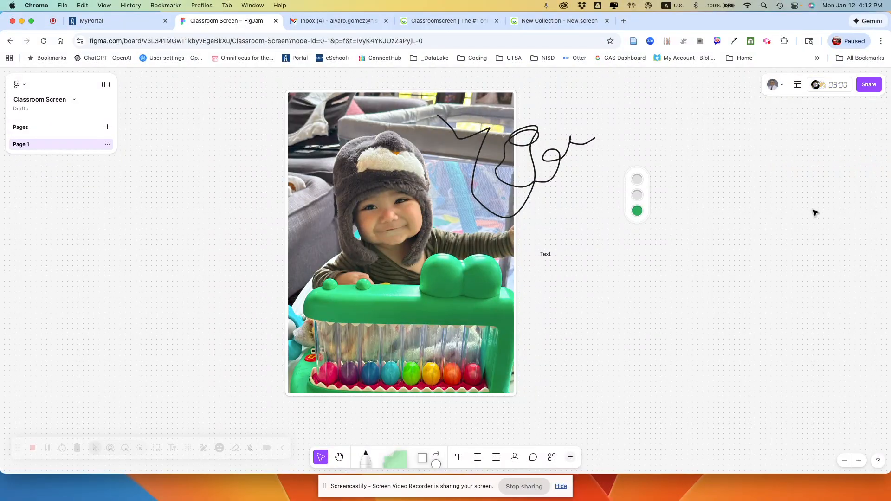
pyautogui.click(833, 84)
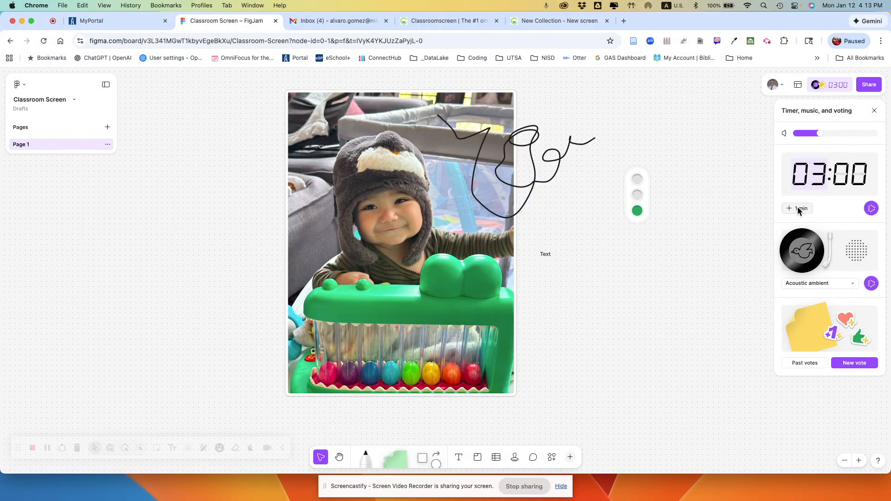
pyautogui.write('1')
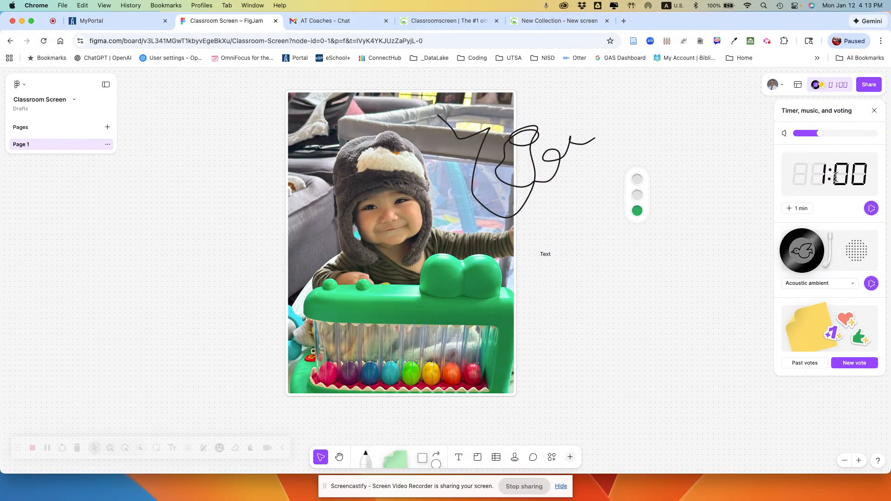
pyautogui.click(871, 208)
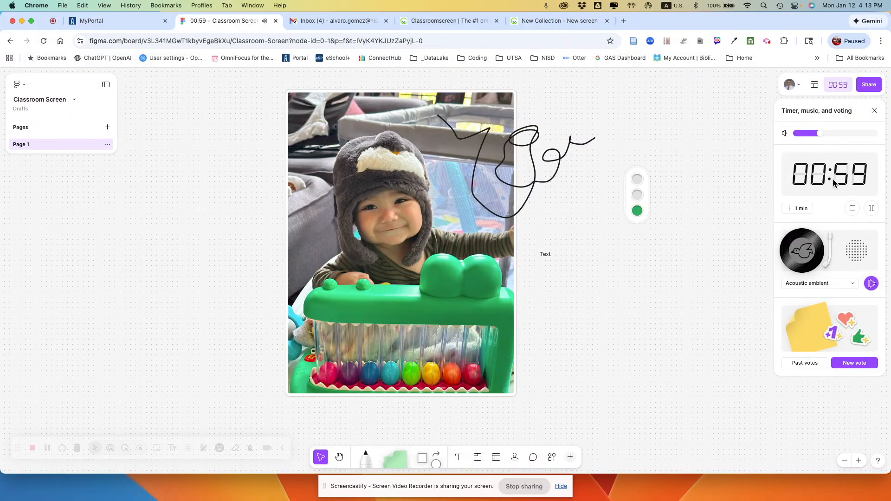
pyautogui.click(876, 112)
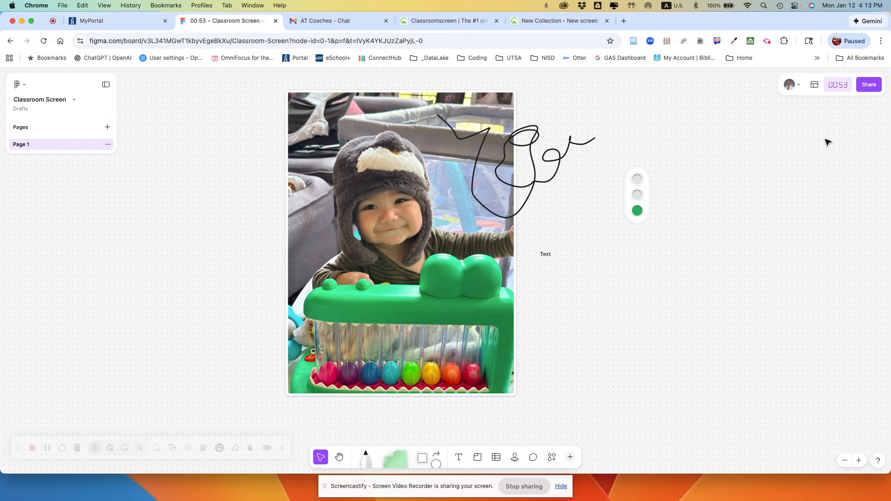
# Look through the timer's music choices without changing the selected track, then stop the running timer.
pyautogui.click(837, 83)
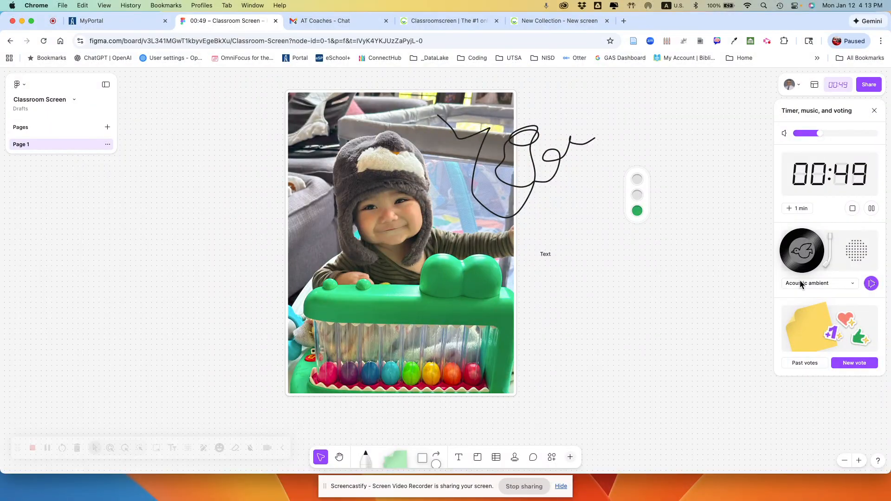
pyautogui.click(838, 283)
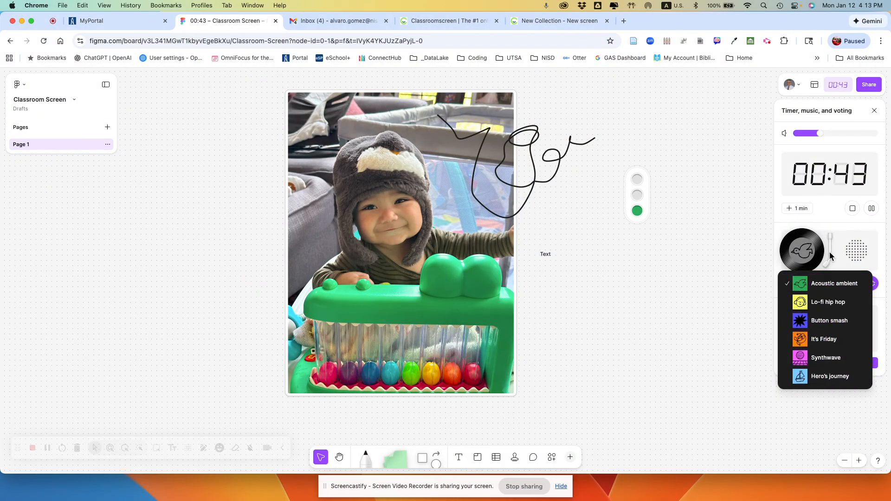
pyautogui.click(835, 222)
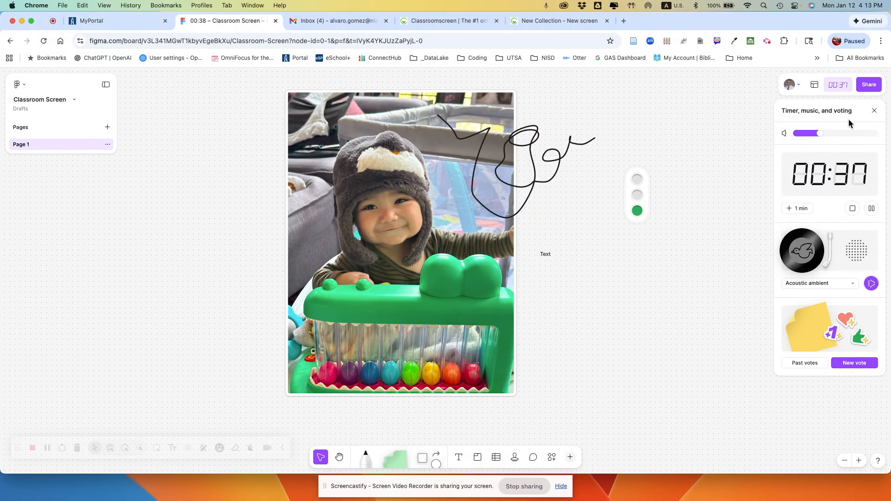
pyautogui.click(853, 209)
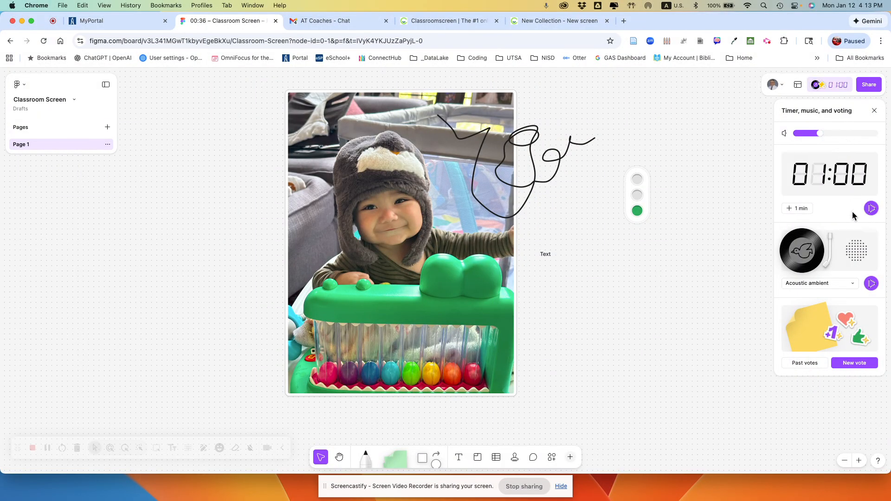
# Check Classroomscreen's clock tool, then find the Clock widget in FigJam by searching "clock" and place it above the traffic light.
pyautogui.click(563, 22)
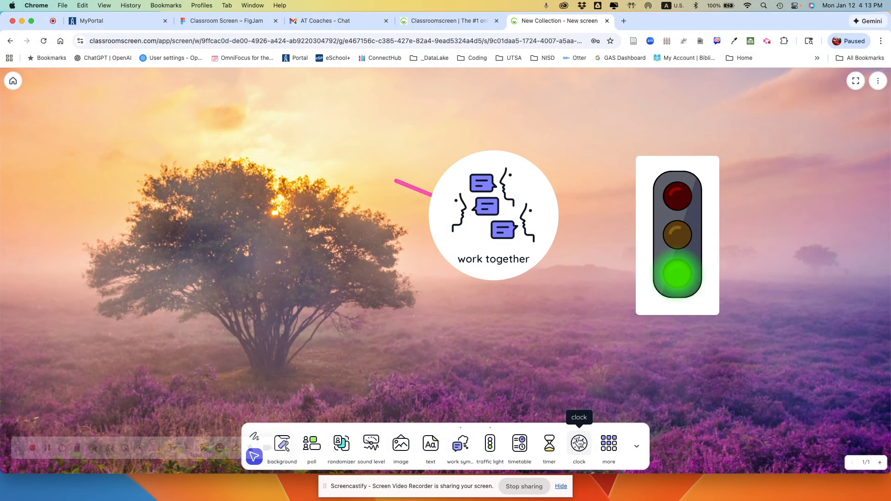
pyautogui.click(223, 24)
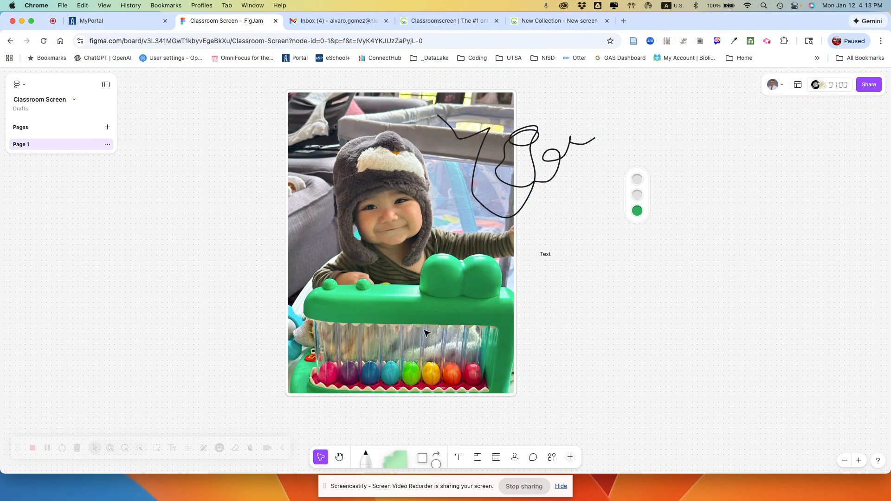
pyautogui.click(570, 458)
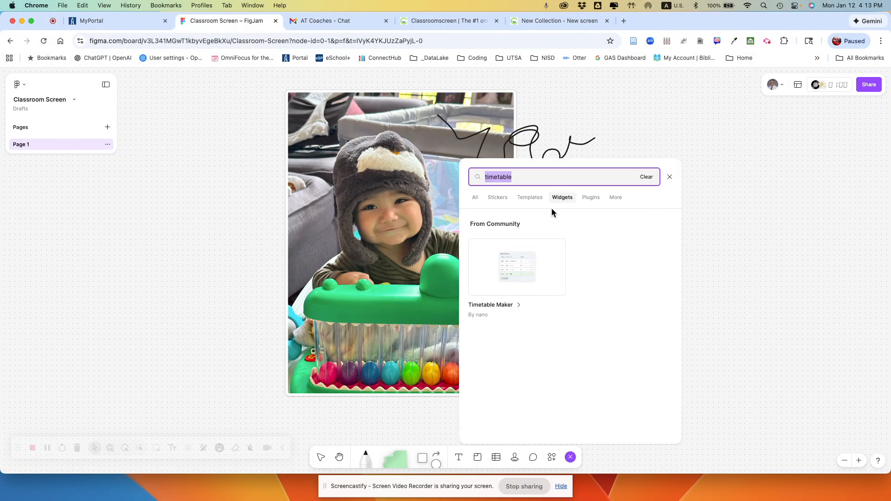
pyautogui.write('cloc')
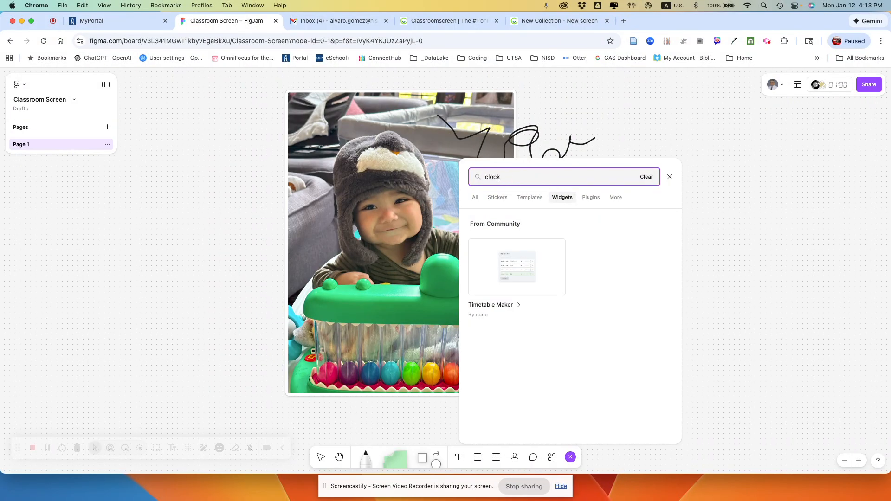
pyautogui.write('k')
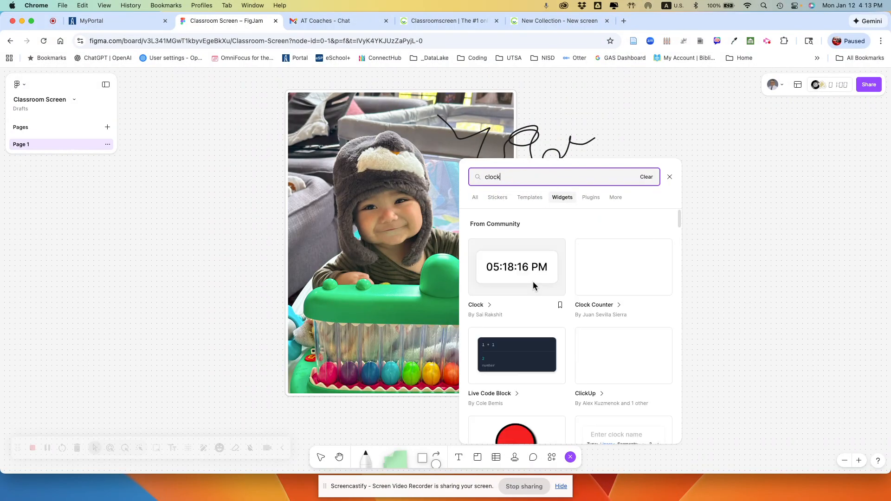
pyautogui.click(522, 269)
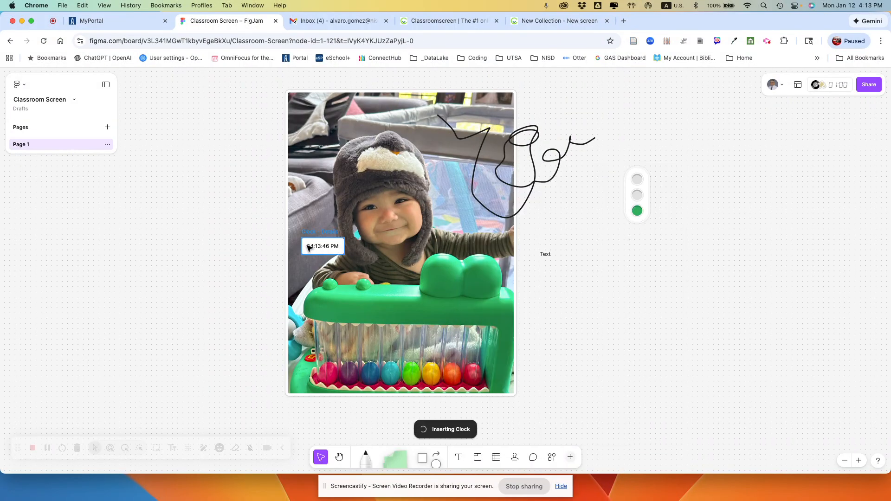
pyautogui.click(682, 116)
pyautogui.click(706, 190)
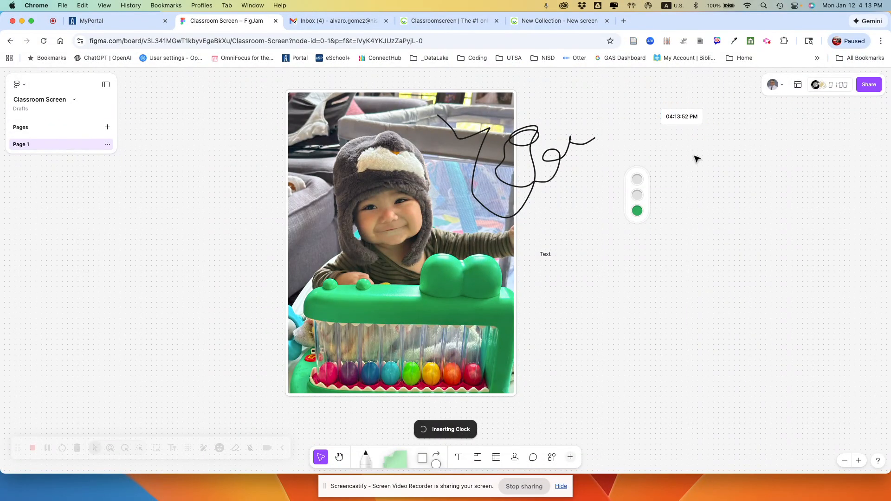
# Zoom in on the Clock widget to examine it, then reset the board zoom to 100%.
pyautogui.click(694, 115)
pyautogui.click(709, 127)
pyautogui.scroll(1, 691, 147)
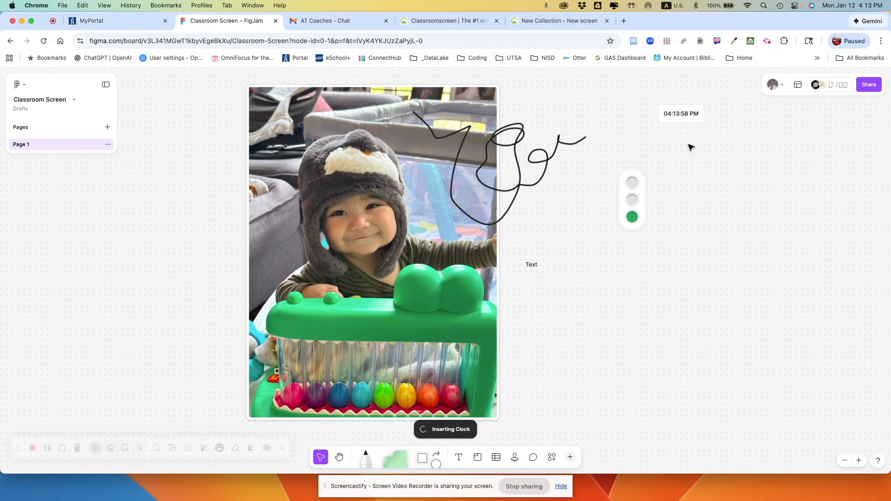
pyautogui.scroll(5, 691, 147)
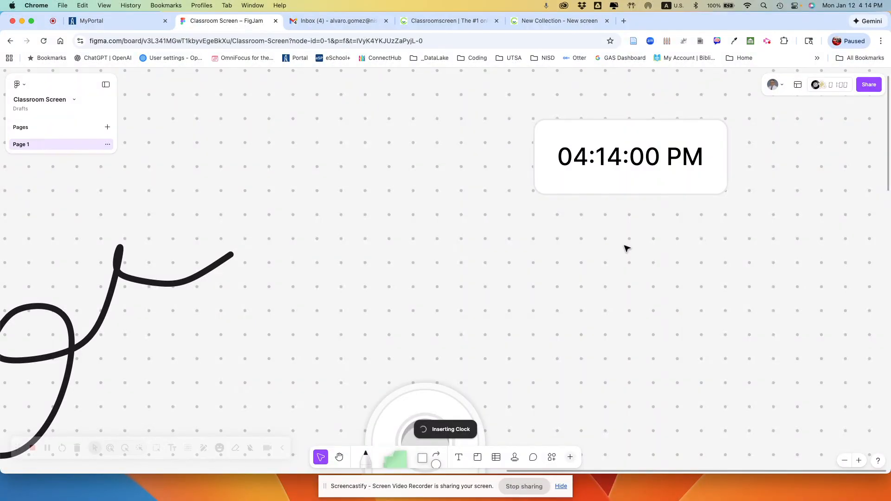
pyautogui.scroll(-1, 629, 248)
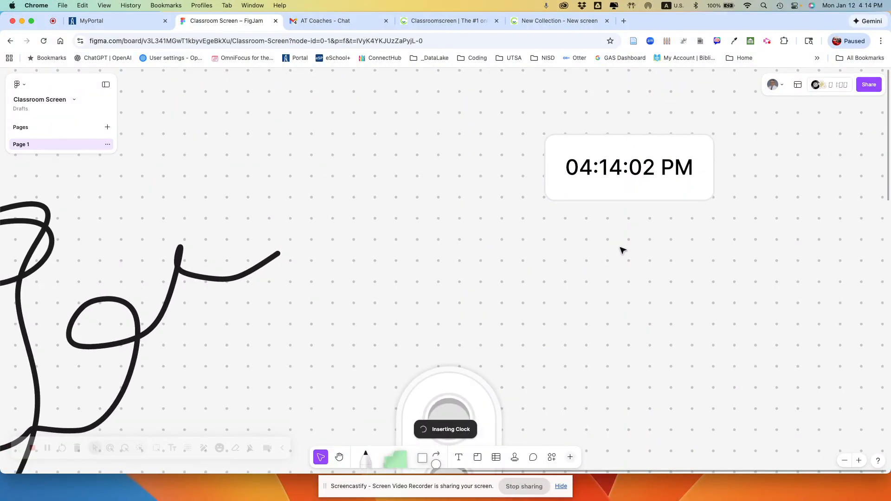
pyautogui.hotkey('shift', '0')
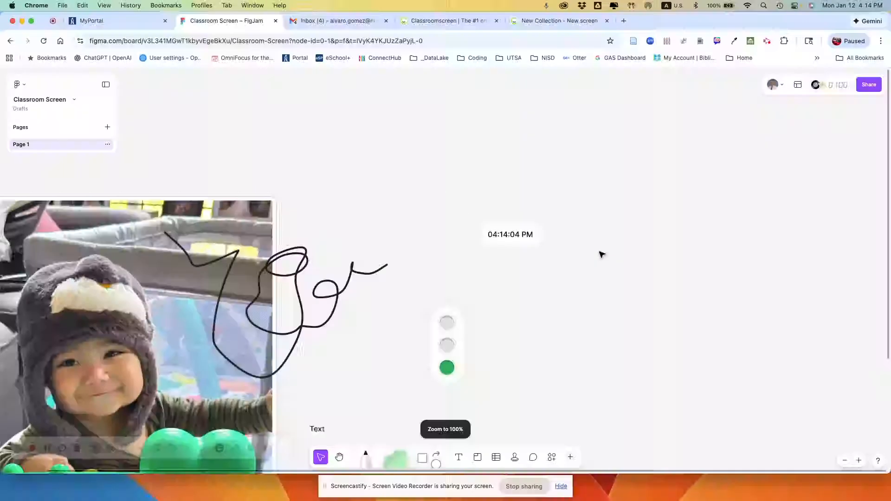
# Unlock all objects on the board and try to select across the empty canvas around the clock and drawing.
pyautogui.moveTo(513, 335); pyautogui.dragTo(619, 250)
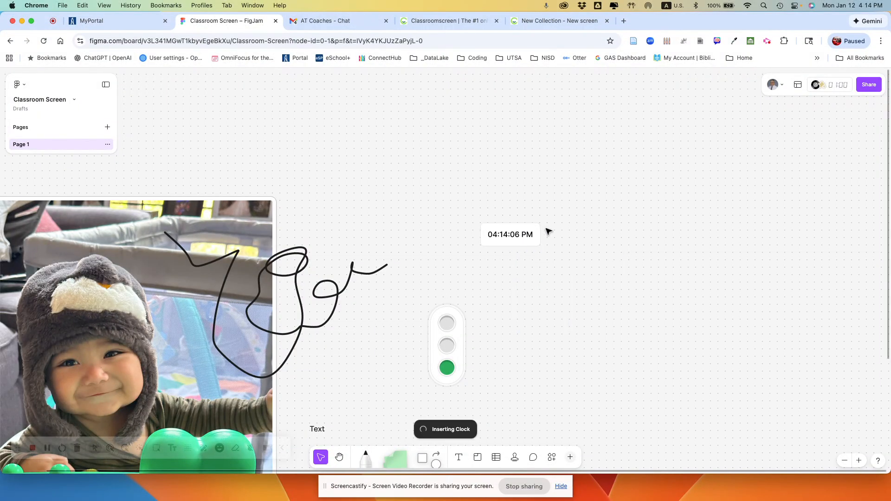
pyautogui.moveTo(384, 158); pyautogui.dragTo(545, 120)
pyautogui.rightClick(554, 368)
pyautogui.click(628, 328)
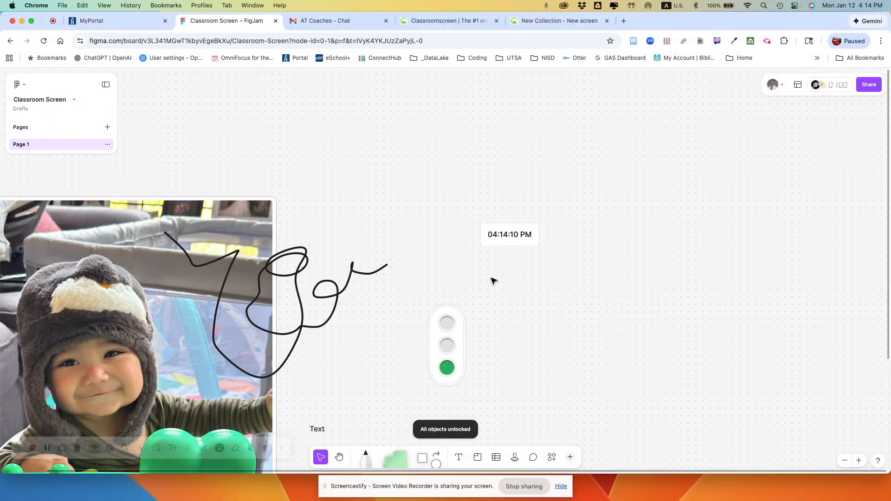
pyautogui.moveTo(229, 149); pyautogui.dragTo(386, 142)
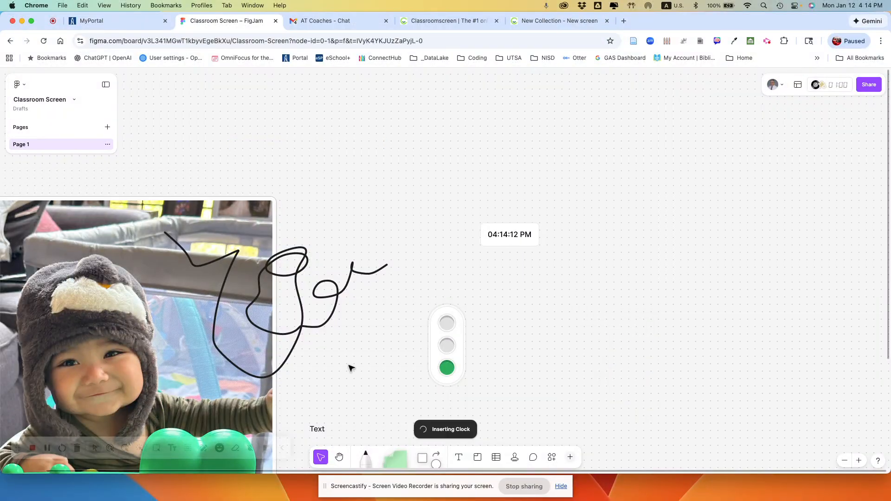
# Pan the board with the Hand tool to view the photo, drawing, text, traffic light and clock together.
pyautogui.click(339, 458)
pyautogui.moveTo(315, 167)
pyautogui.mouseDown()
pyautogui.moveTo(490, 144)
pyautogui.moveTo(549, 56)
pyautogui.mouseUp()
pyautogui.moveTo(629, 378); pyautogui.dragTo(620, 362)
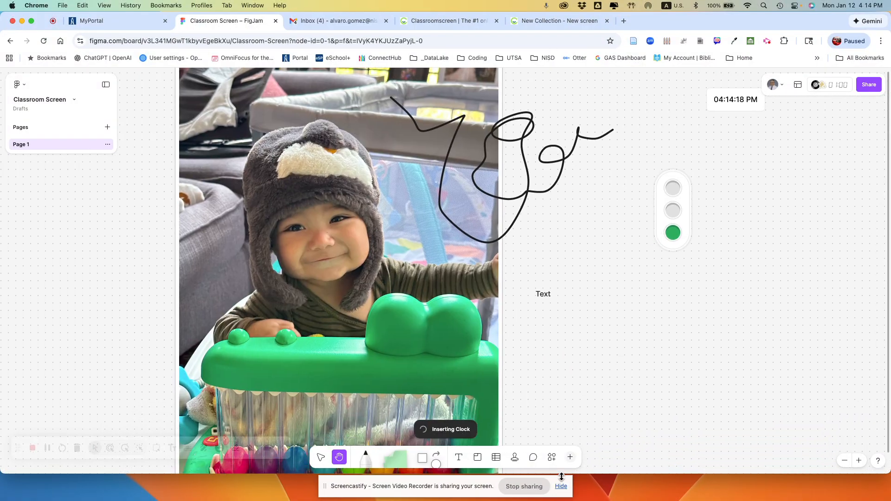
# Review Classroomscreen's additional widgets, then switch to FigJam and browse its More resources with the clock search cleared.
pyautogui.click(544, 21)
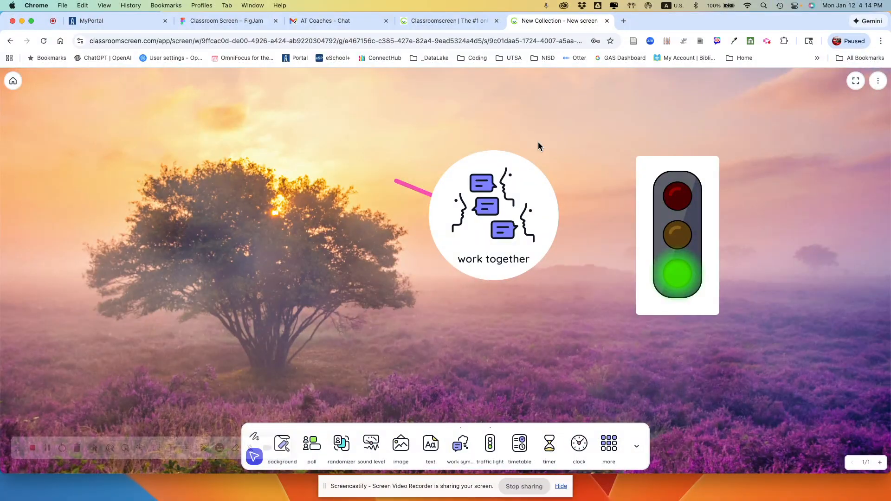
pyautogui.click(608, 445)
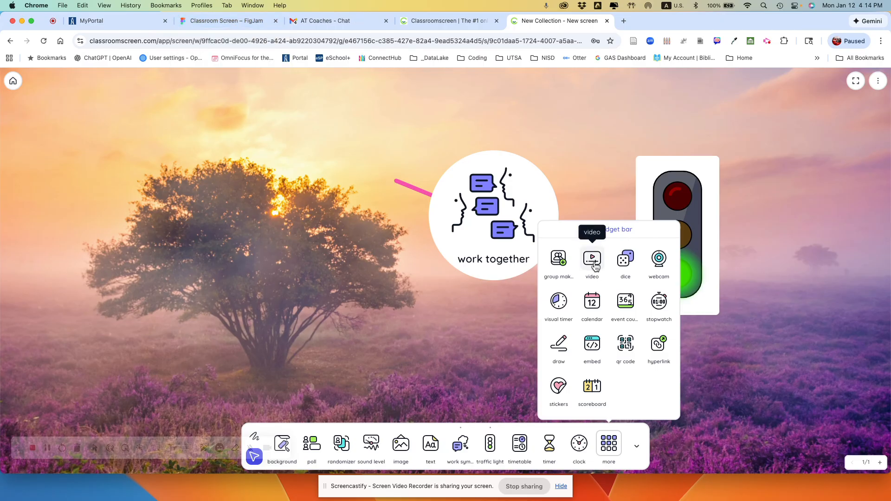
pyautogui.click(206, 23)
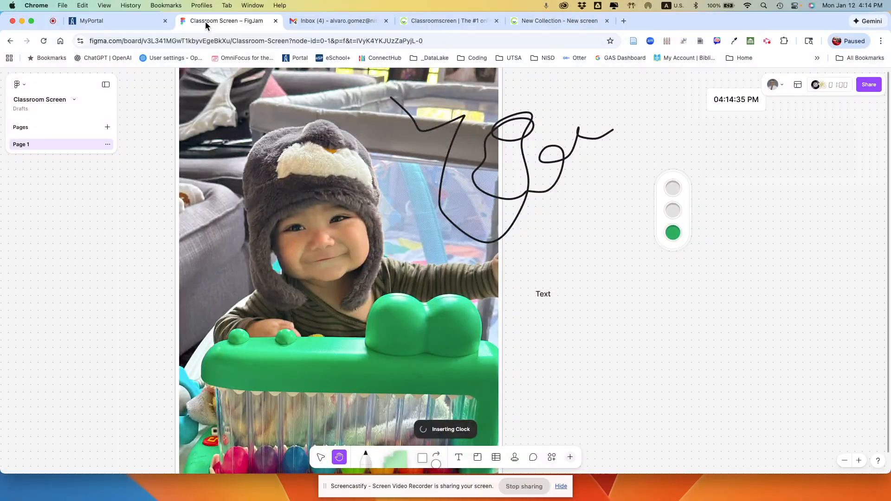
pyautogui.click(571, 458)
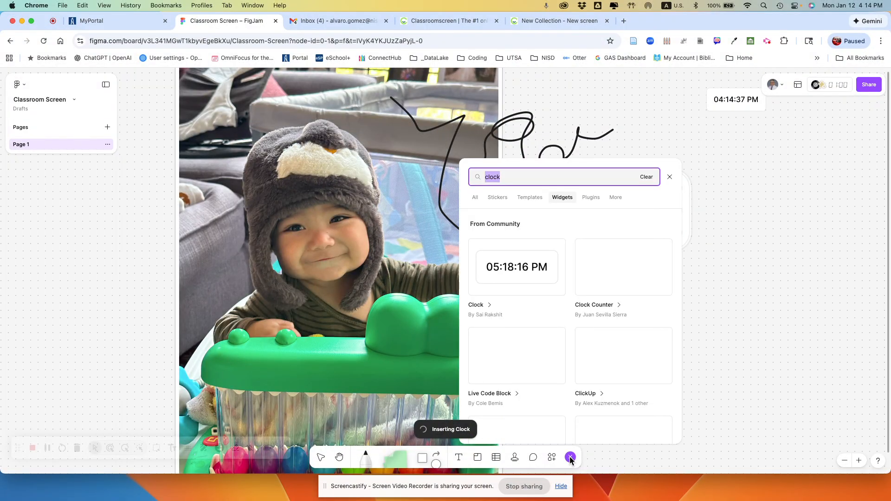
pyautogui.click(618, 197)
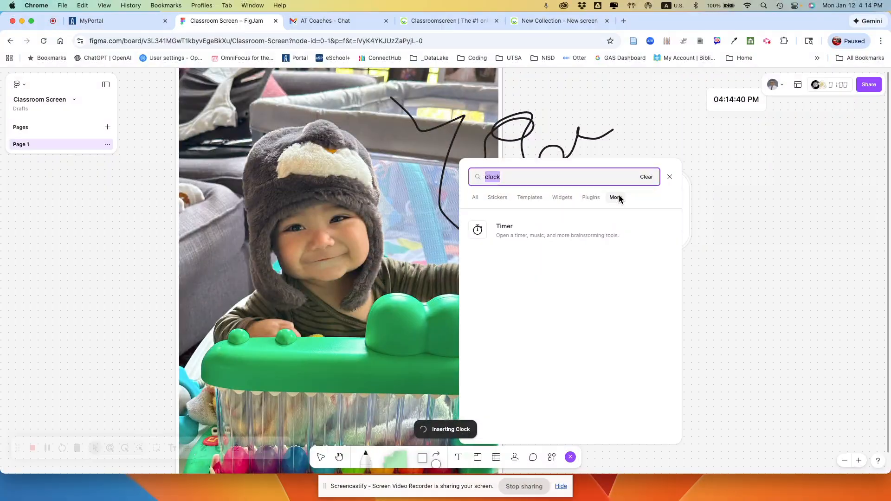
pyautogui.click(647, 176)
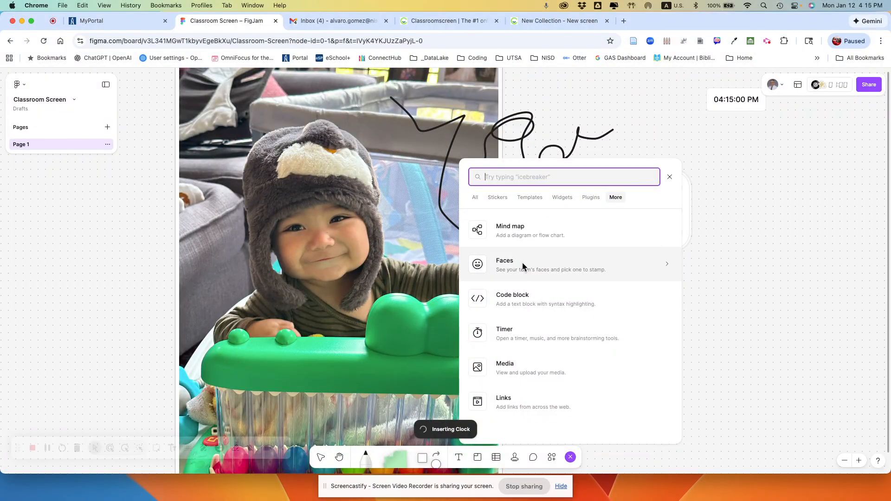
# Check Classroomscreen's stickers tool, then insert FigJam's "Feedback WANTED" sticker beside the text at the photo's edge and shrink it slightly.
pyautogui.click(538, 26)
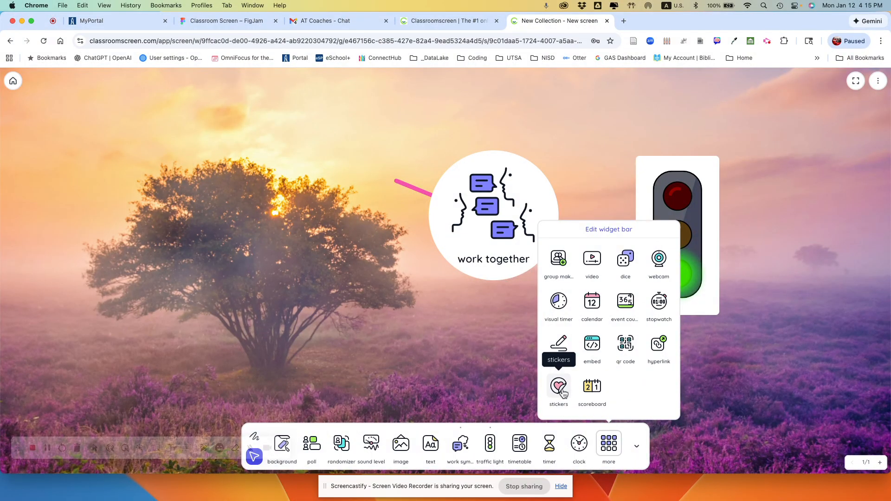
pyautogui.click(232, 21)
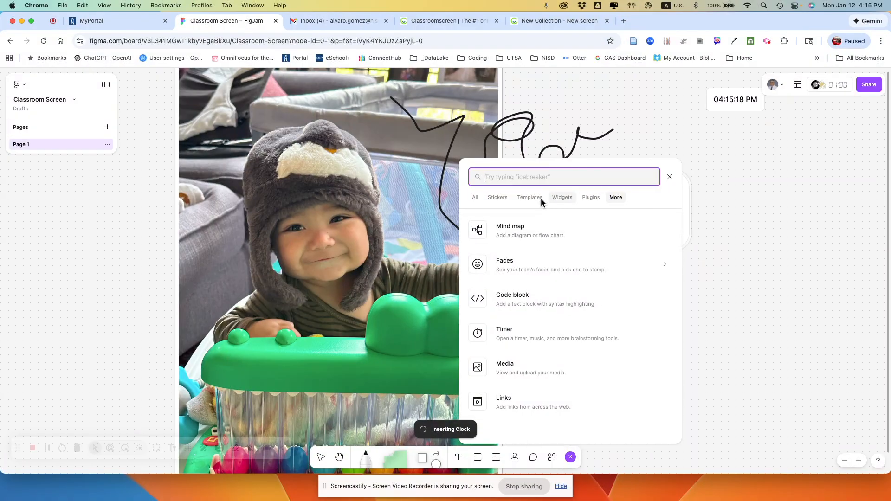
pyautogui.click(499, 200)
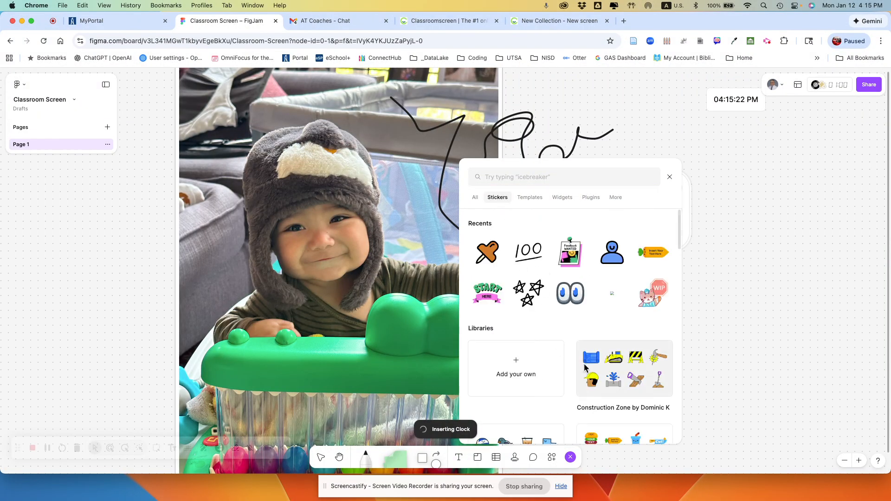
pyautogui.click(570, 253)
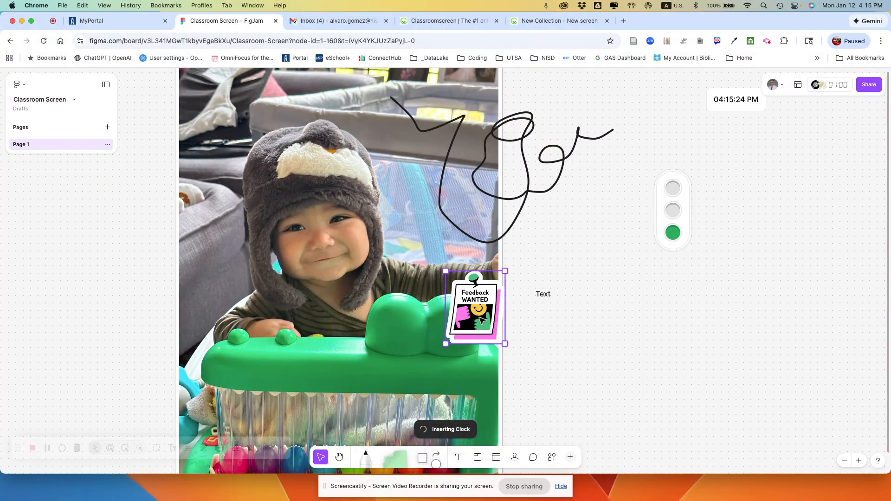
pyautogui.moveTo(483, 320)
pyautogui.mouseDown()
pyautogui.moveTo(509, 301)
pyautogui.moveTo(513, 278)
pyautogui.mouseUp()
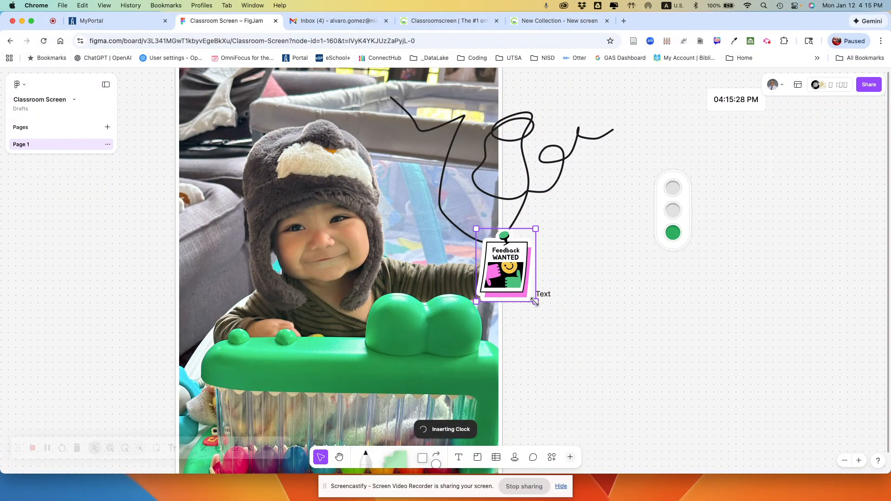
pyautogui.moveTo(535, 301)
pyautogui.mouseDown()
pyautogui.moveTo(564, 335)
pyautogui.moveTo(532, 296)
pyautogui.mouseUp()
pyautogui.click(541, 373)
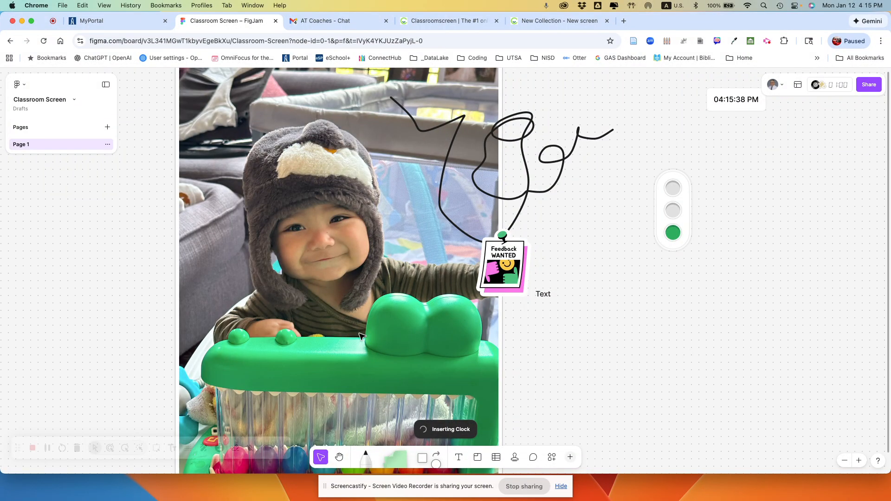
# Rename Page 1 of the FigJam board as Monday.
pyautogui.scroll(-5, 522, 348)
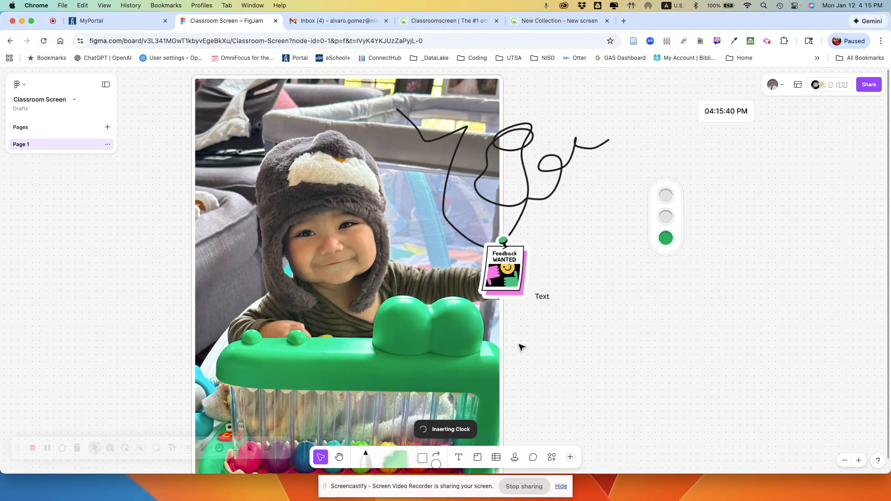
pyautogui.scroll(2, 523, 348)
pyautogui.moveTo(105, 143)
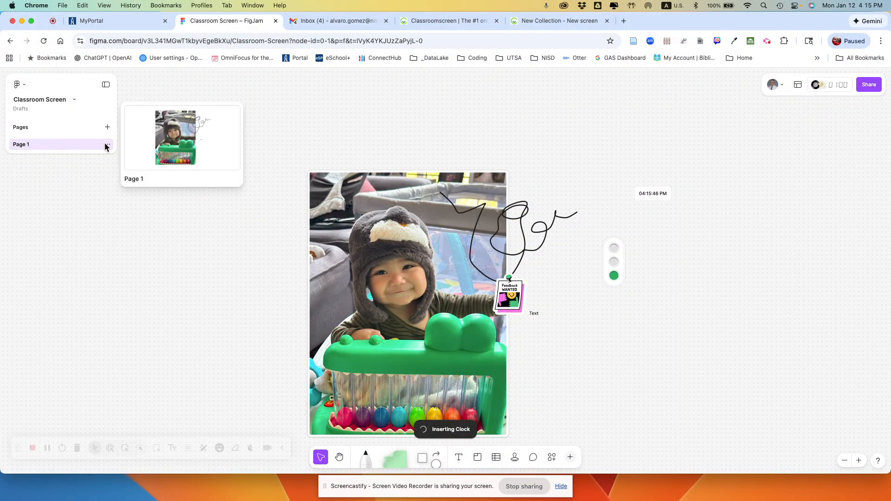
pyautogui.click(108, 147)
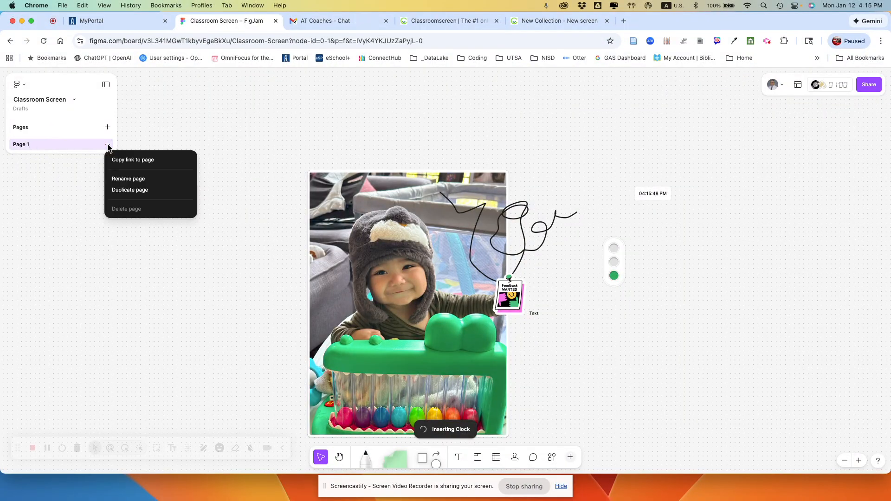
pyautogui.click(121, 178)
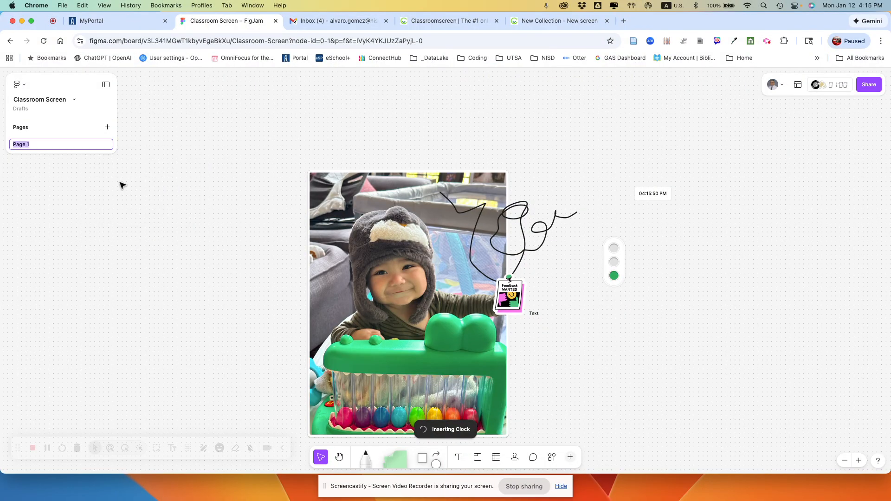
pyautogui.write('Monday')
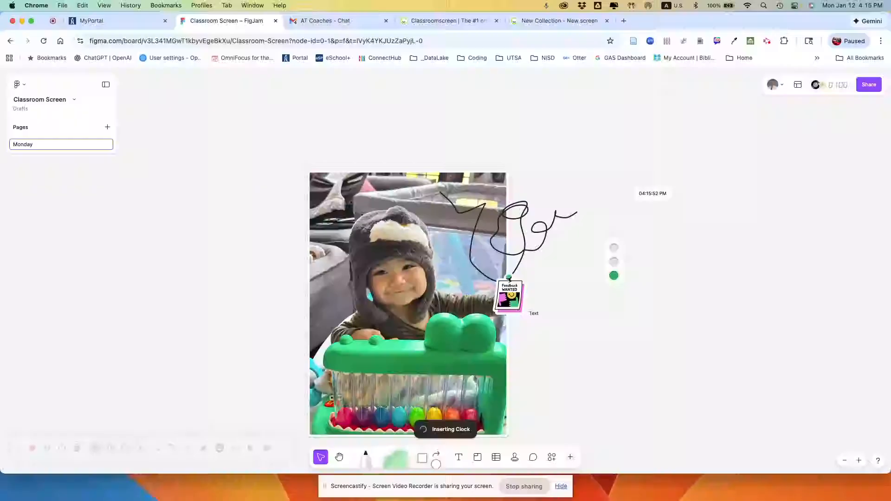
pyautogui.press('Return')
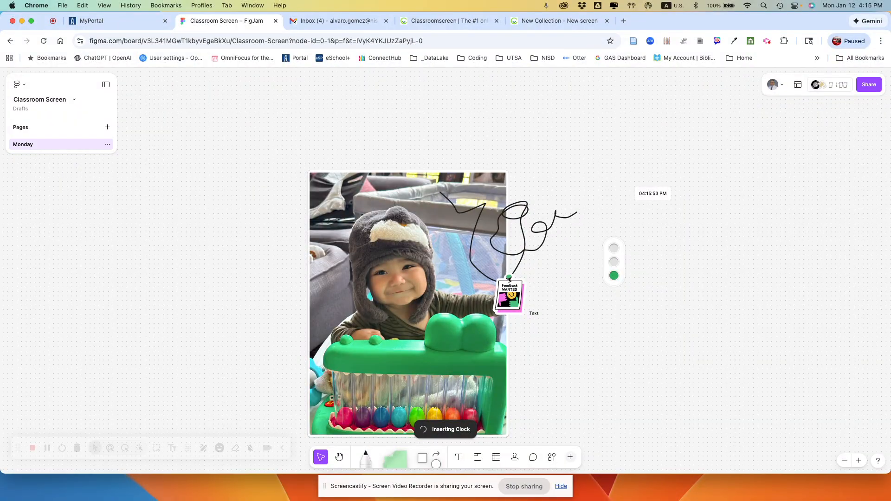
# Duplicate the Monday page and rename the copy as Tuesday.
pyautogui.click(108, 145)
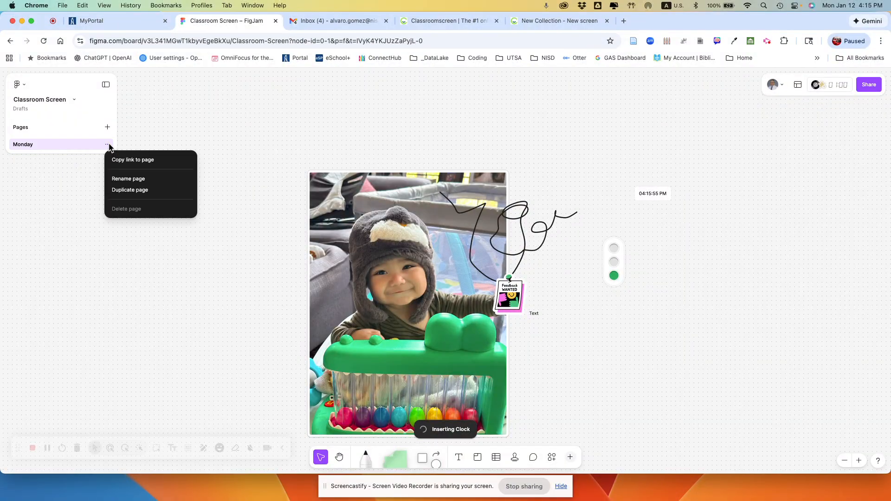
pyautogui.click(119, 190)
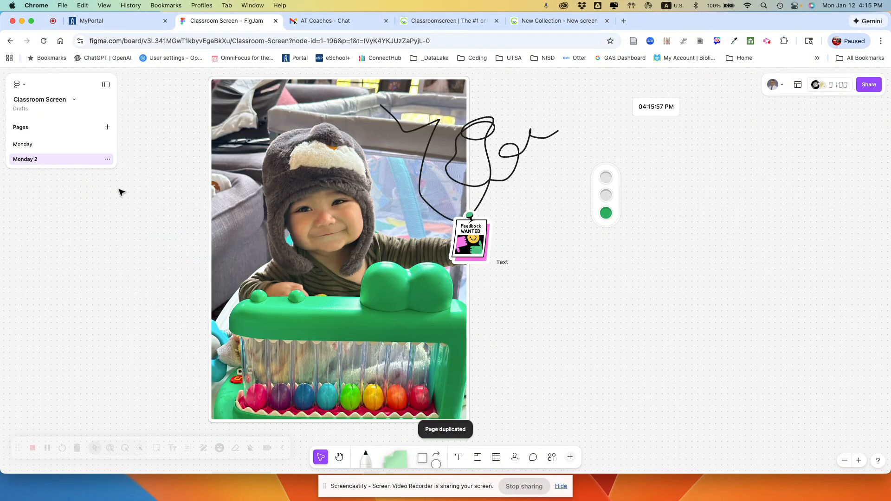
pyautogui.click(107, 160)
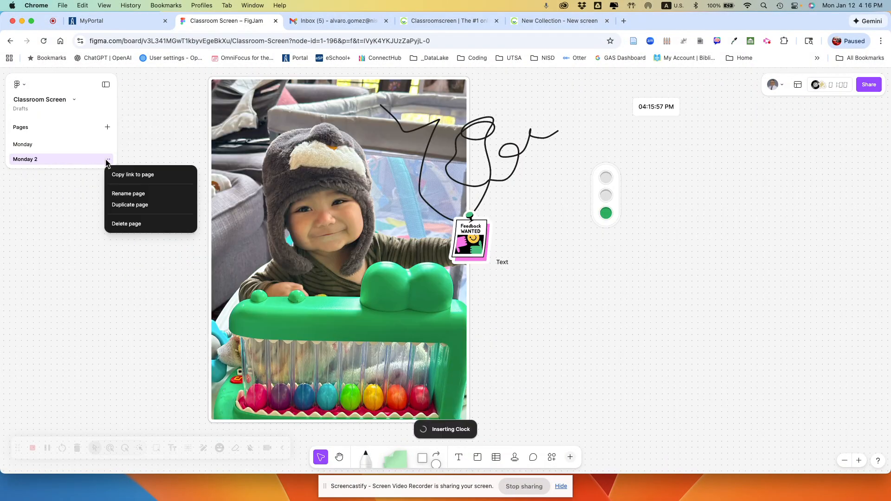
pyautogui.click(117, 194)
pyautogui.write('Tuesday')
pyautogui.press('Return')
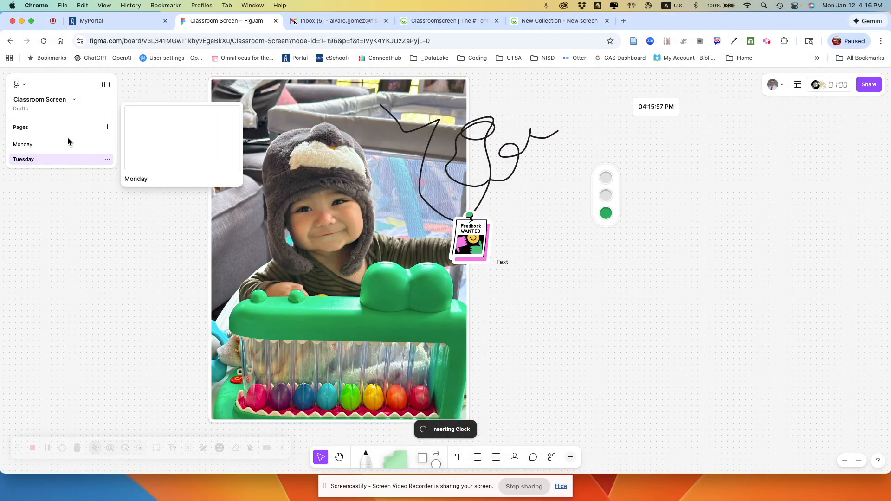
# Collapse the pages sidebar, then zoom in on the Tuesday page and back out.
pyautogui.click(106, 86)
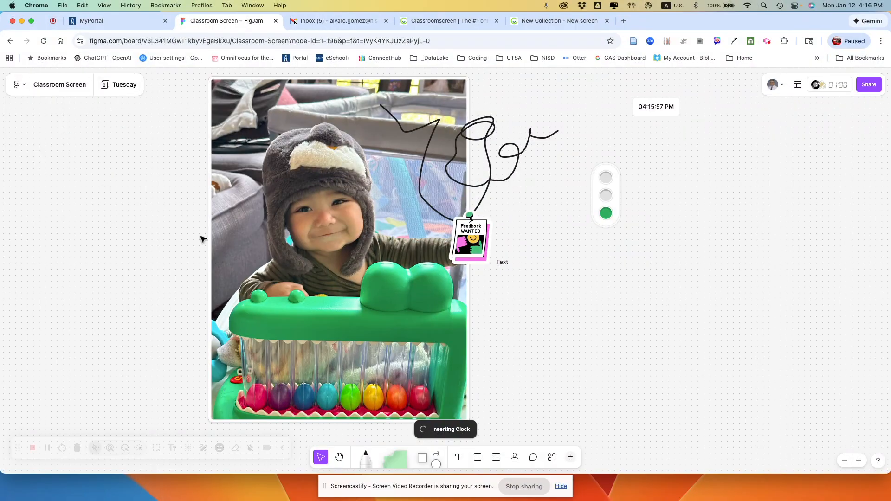
pyautogui.click(860, 461)
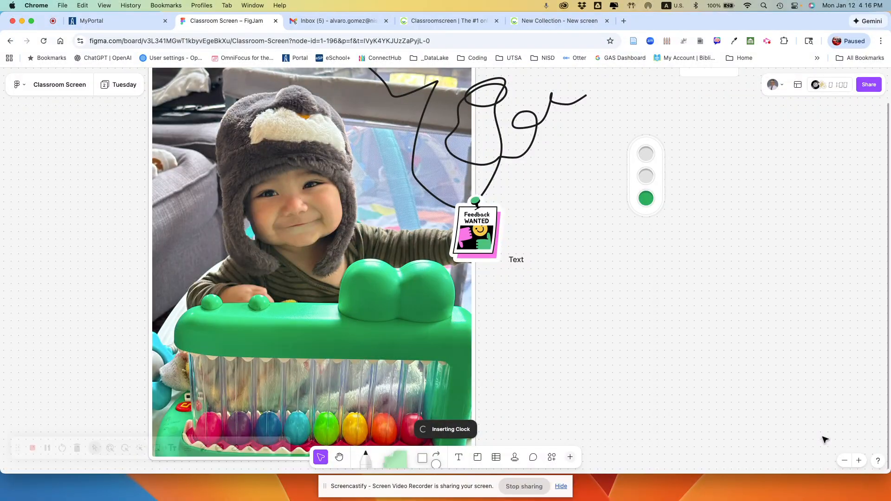
pyautogui.click(859, 461)
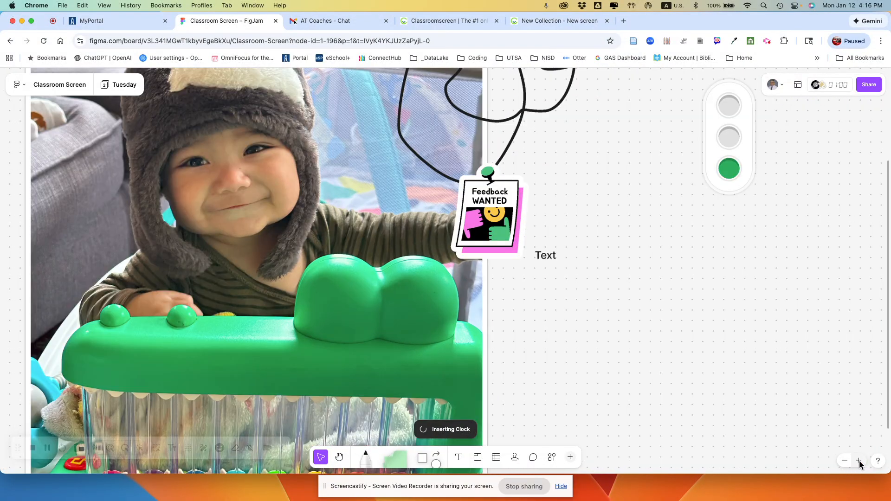
pyautogui.click(844, 460)
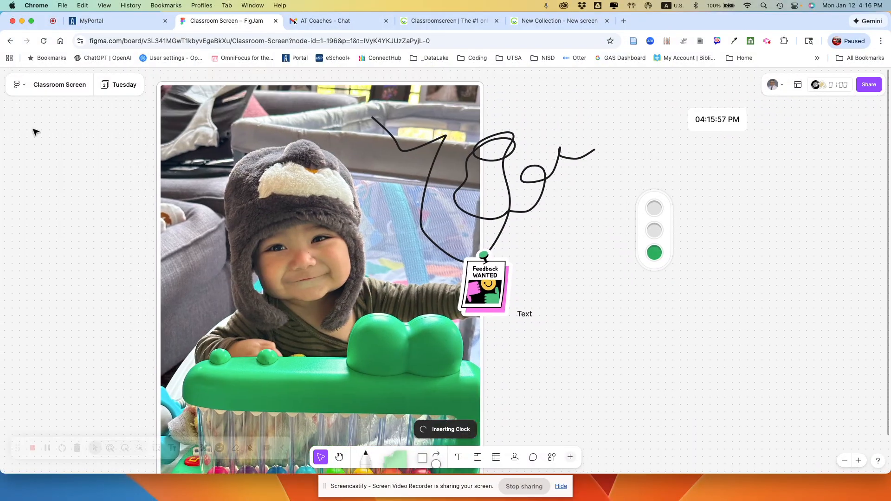
# Switch to the Monday page and back to Tuesday, then view the Tuesday page's rename, duplicate and delete options.
pyautogui.click(119, 84)
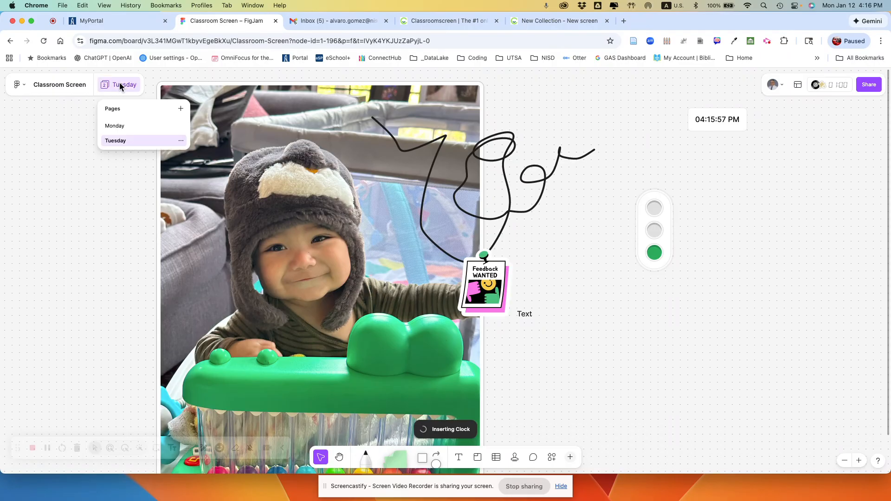
pyautogui.click(115, 127)
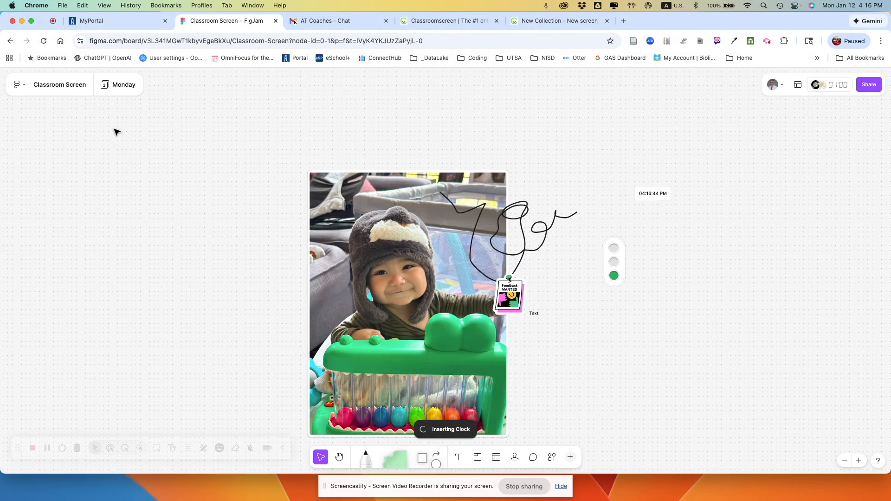
pyautogui.click(116, 84)
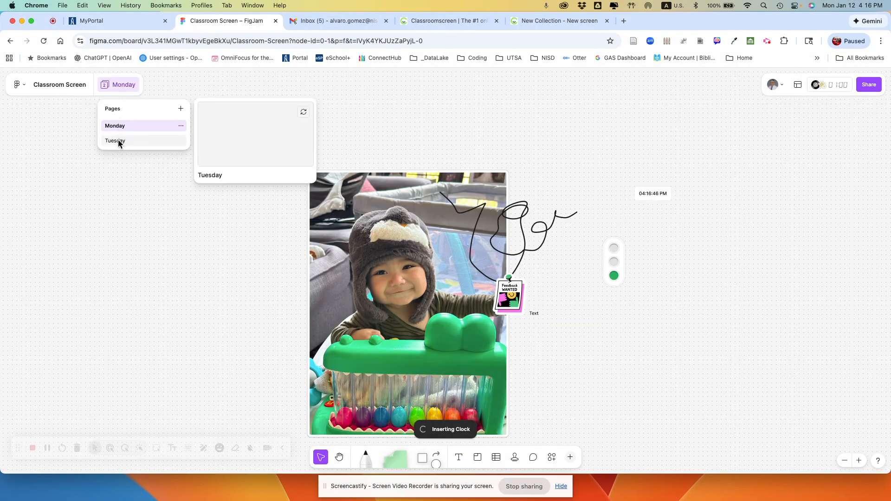
pyautogui.click(116, 140)
pyautogui.click(117, 84)
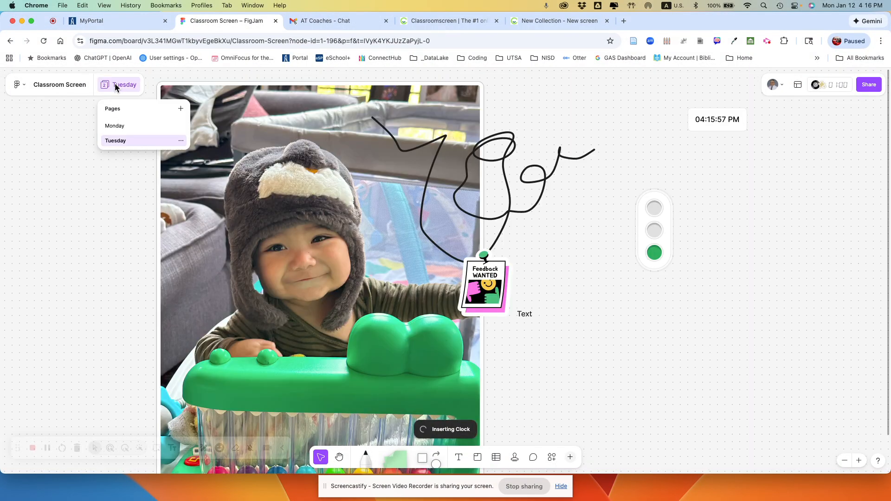
pyautogui.click(180, 141)
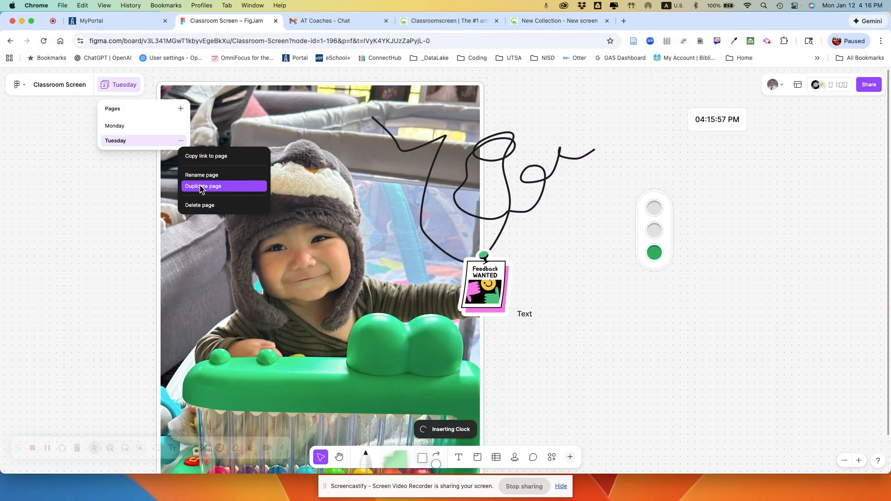
pyautogui.click(104, 217)
pyautogui.click(104, 217)
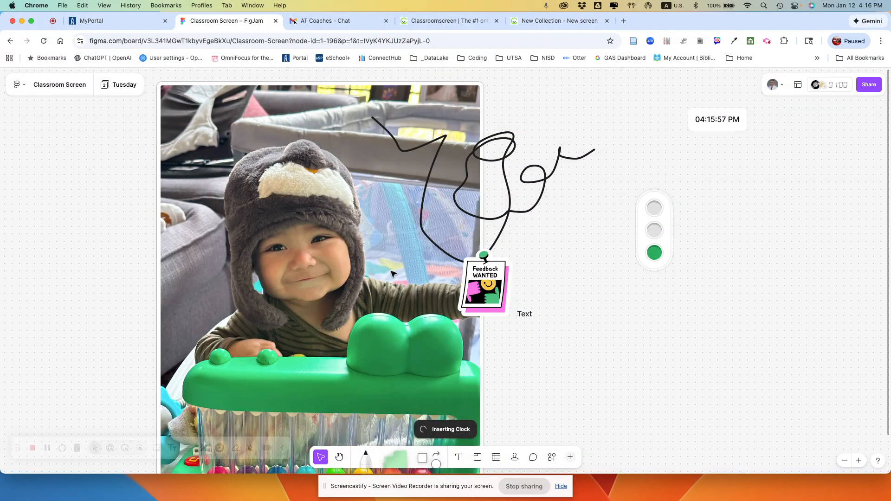
# View the whole Tuesday page with its photo, drawing and widgets, then compare it with Classroomscreen's board and return to FigJam.
pyautogui.scroll(-5, 579, 302)
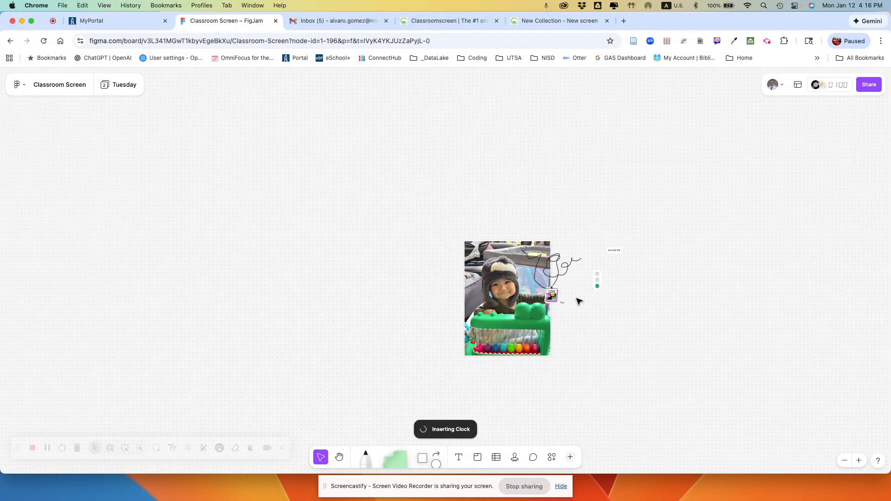
pyautogui.scroll(2, 580, 302)
pyautogui.scroll(2, 580, 302)
pyautogui.moveTo(579, 364); pyautogui.dragTo(563, 324)
pyautogui.scroll(-3, 245, 277)
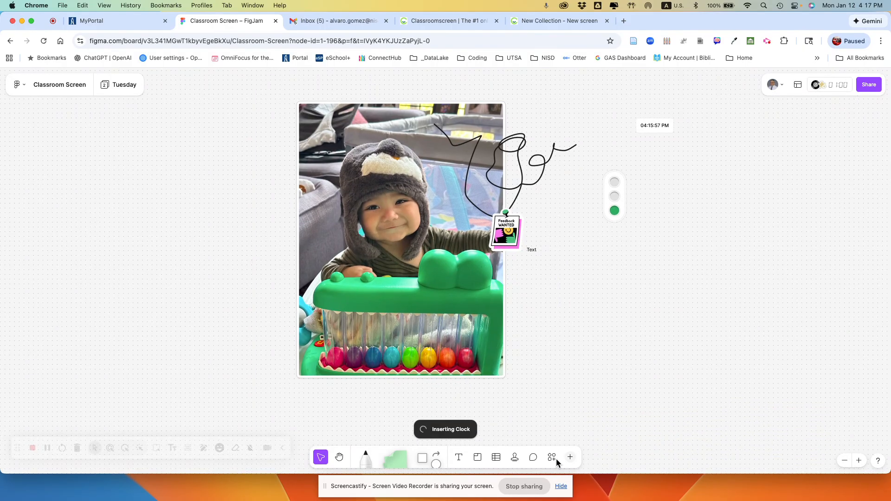
pyautogui.click(562, 21)
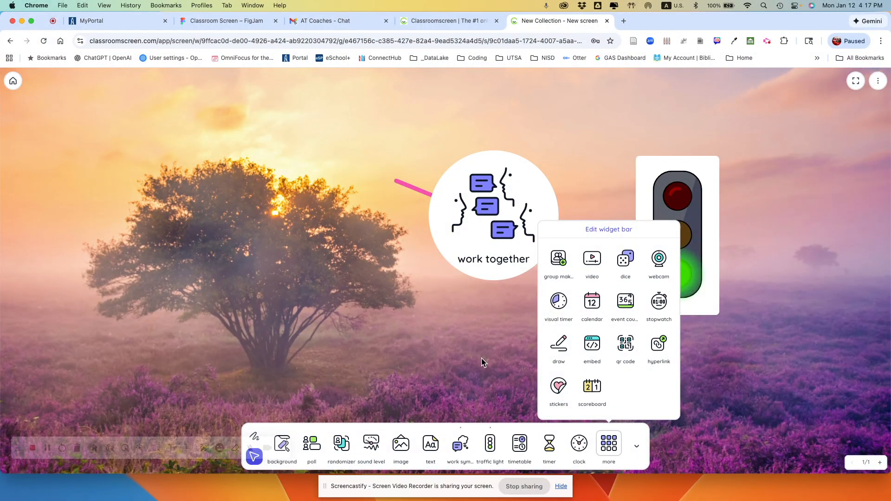
pyautogui.click(382, 374)
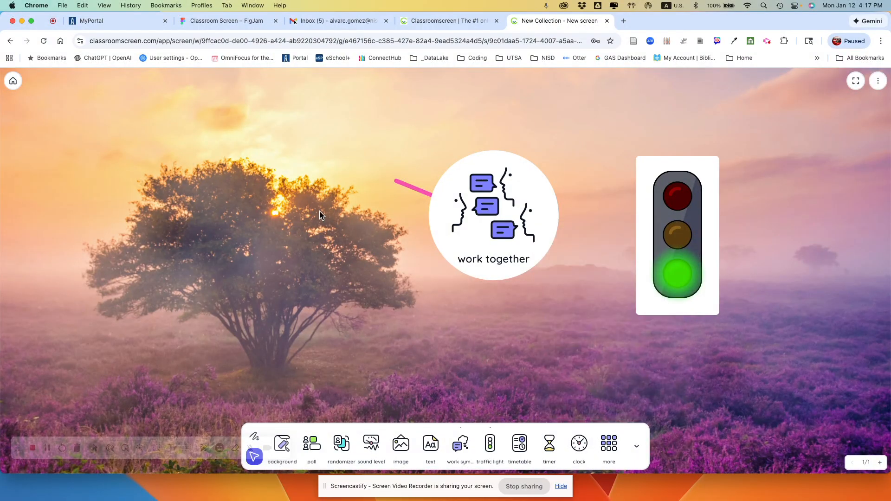
pyautogui.click(250, 22)
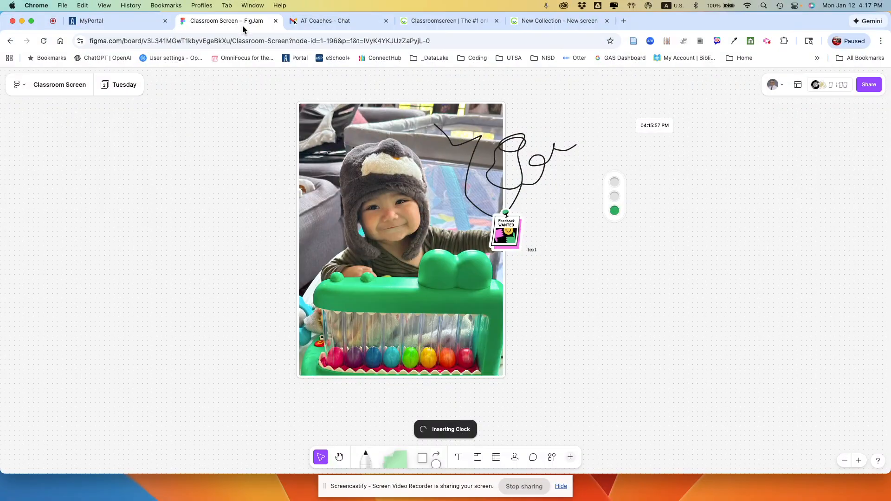